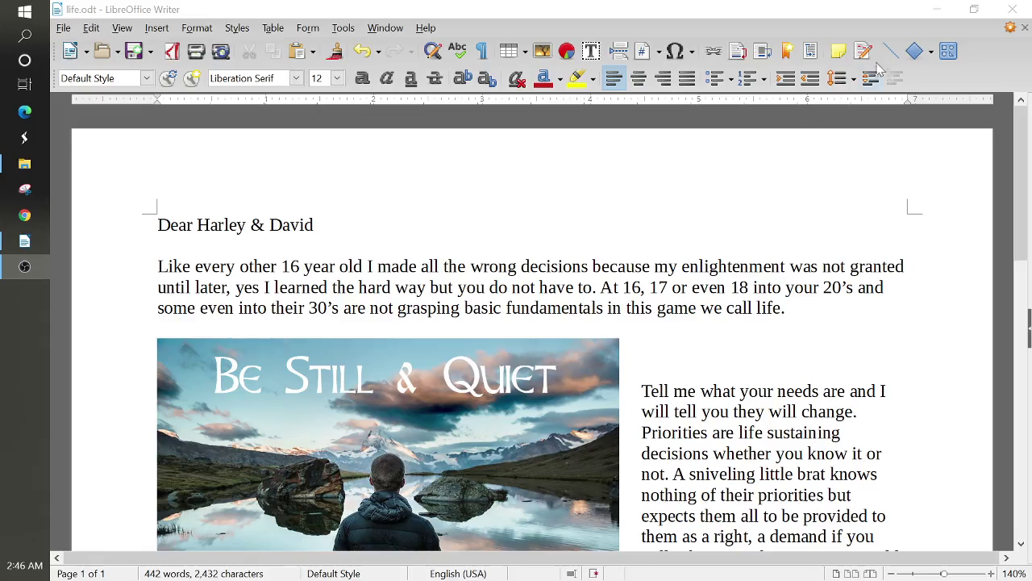
- Review the letter, briefly selecting and then deselecting the Be Still & Quiet image
scroll(532, 323, down, 1)
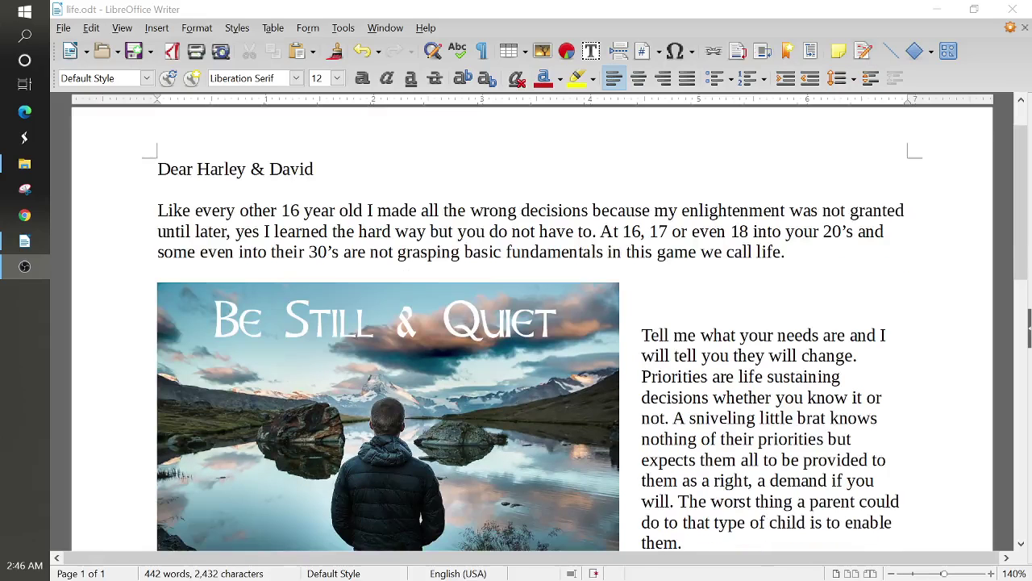
drag(195, 231, 687, 252)
scroll(379, 343, down, 2)
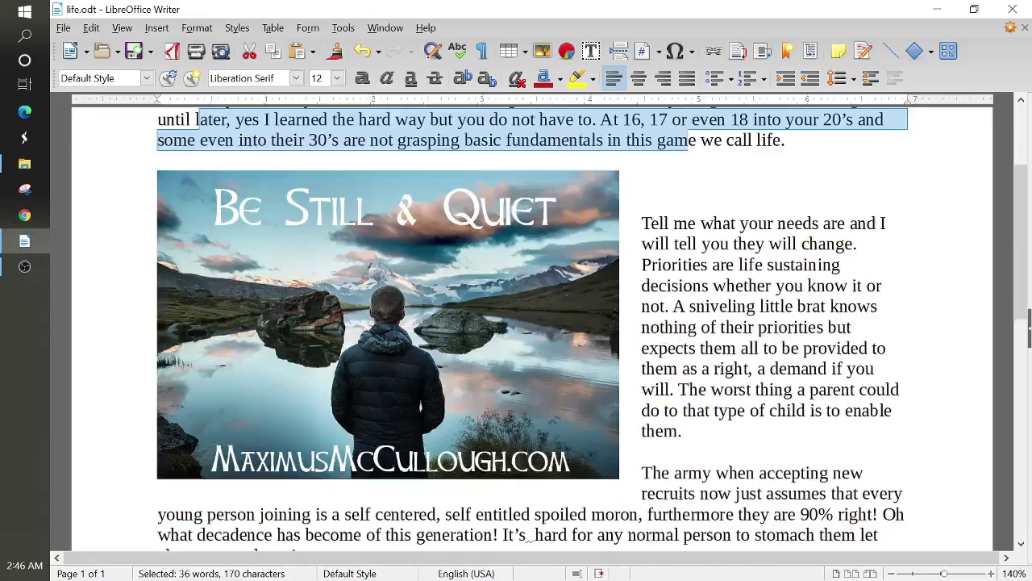
click(379, 343)
scroll(379, 343, down, 4)
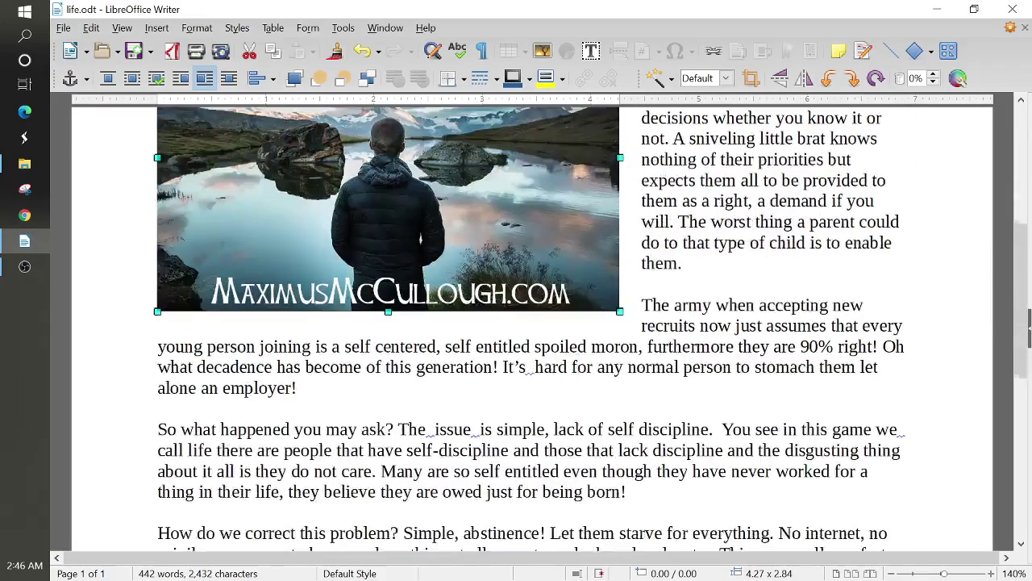
scroll(379, 343, up, 5)
scroll(379, 343, up, 2)
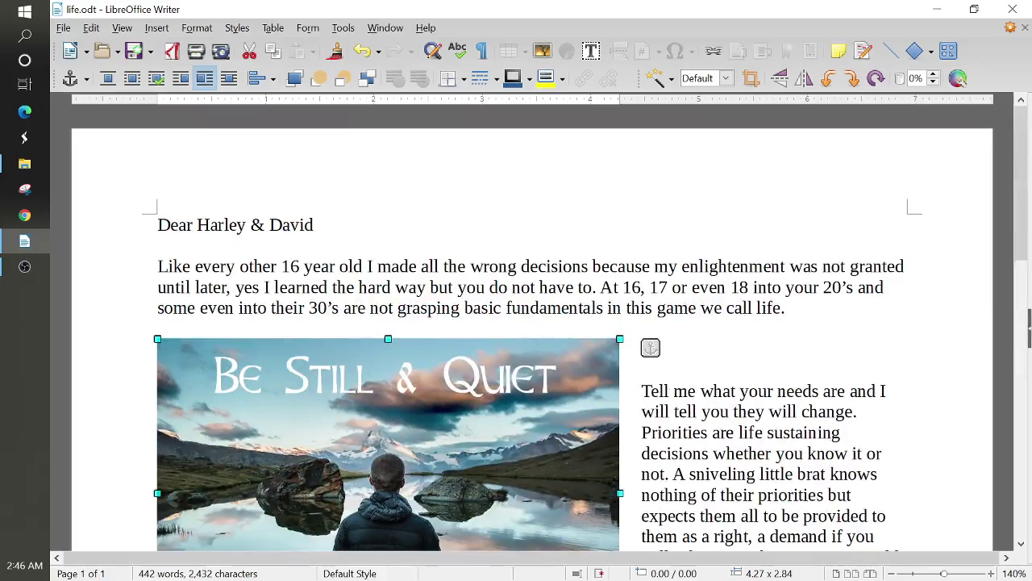
click(416, 286)
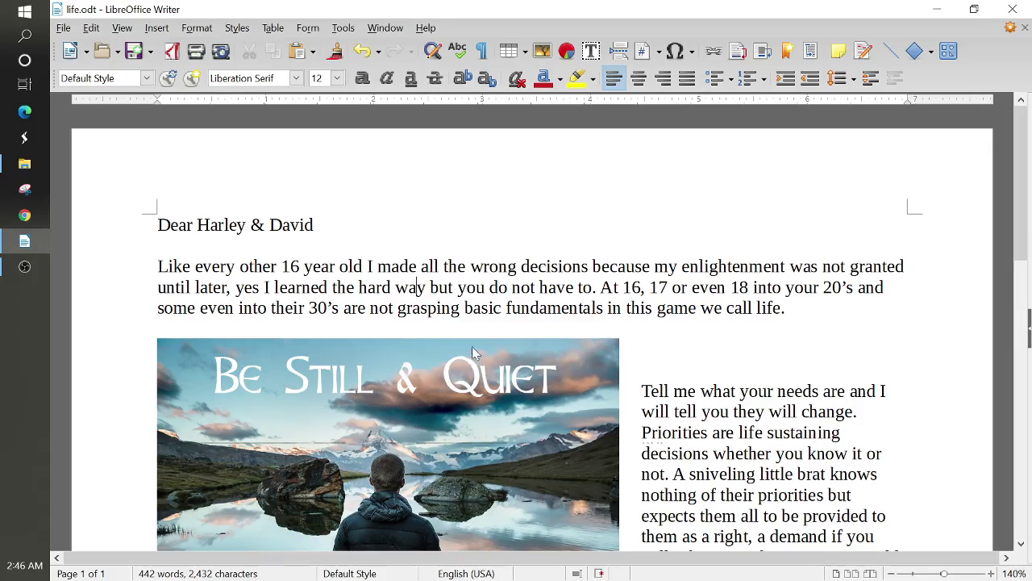
scroll(579, 356, down, 1)
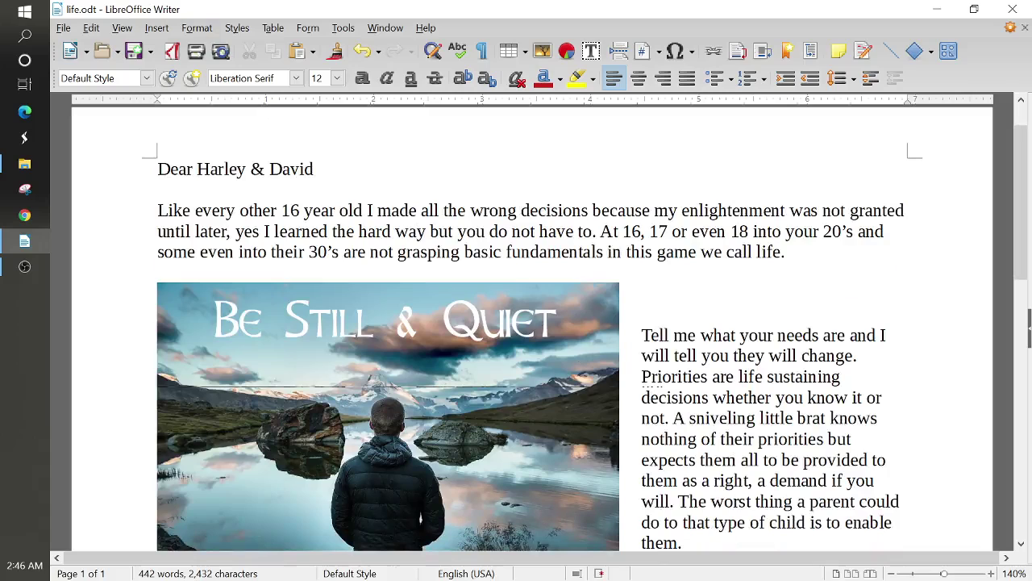
scroll(575, 394, up, 1)
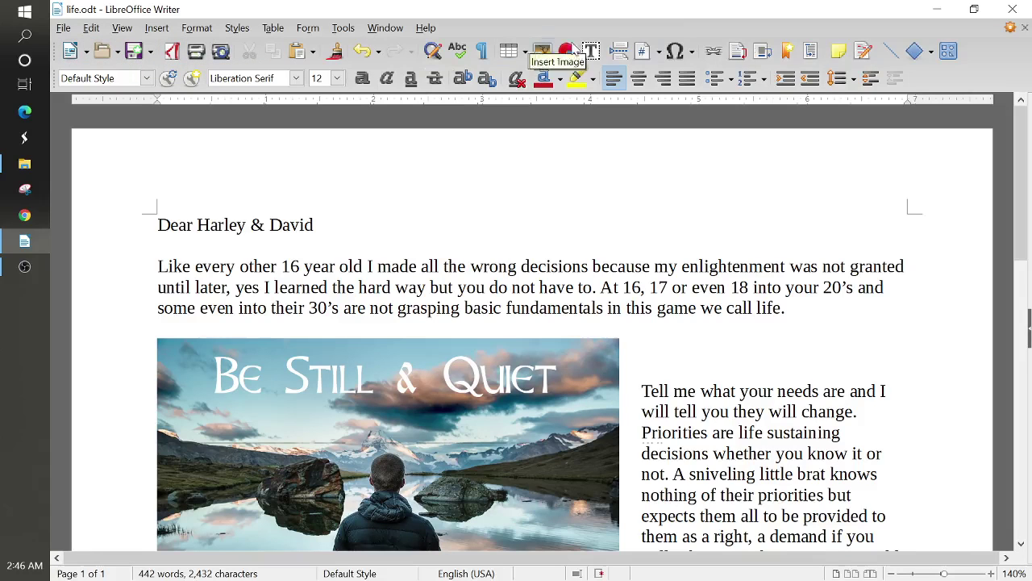
- Save the letter, then hide and restore the Standard toolbar
key(ctrl+s)
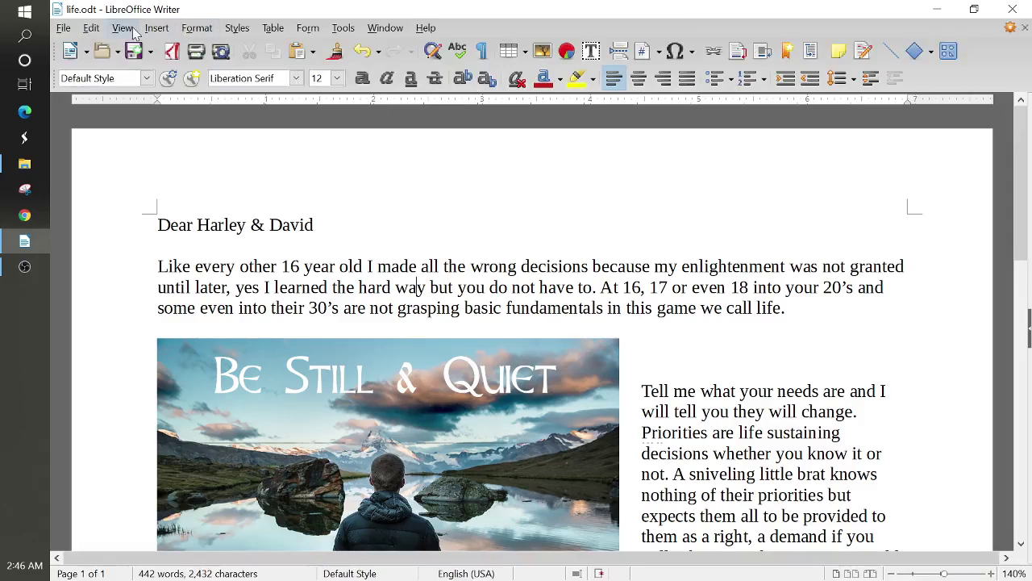
click(131, 30)
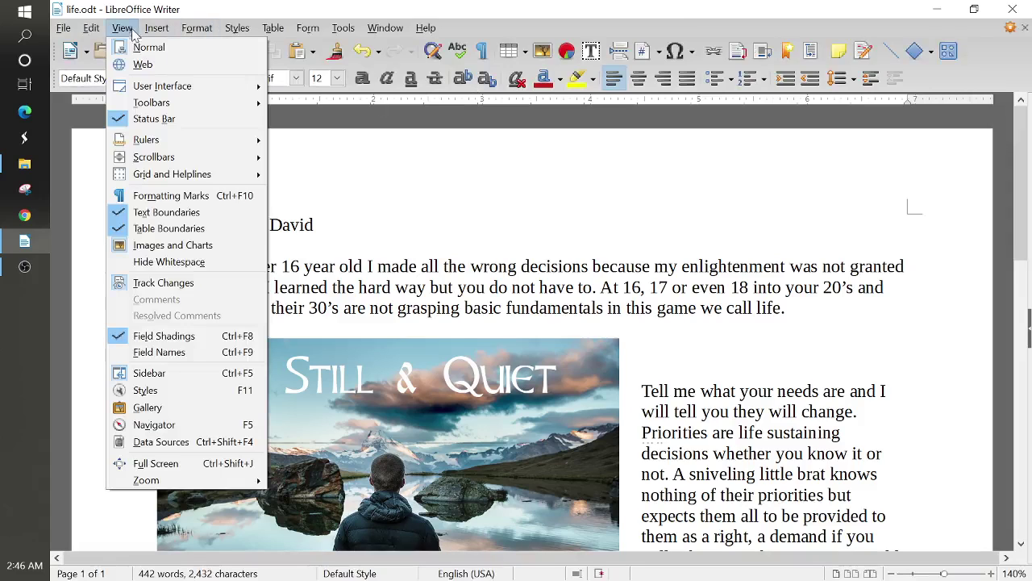
mouse_move(169, 106)
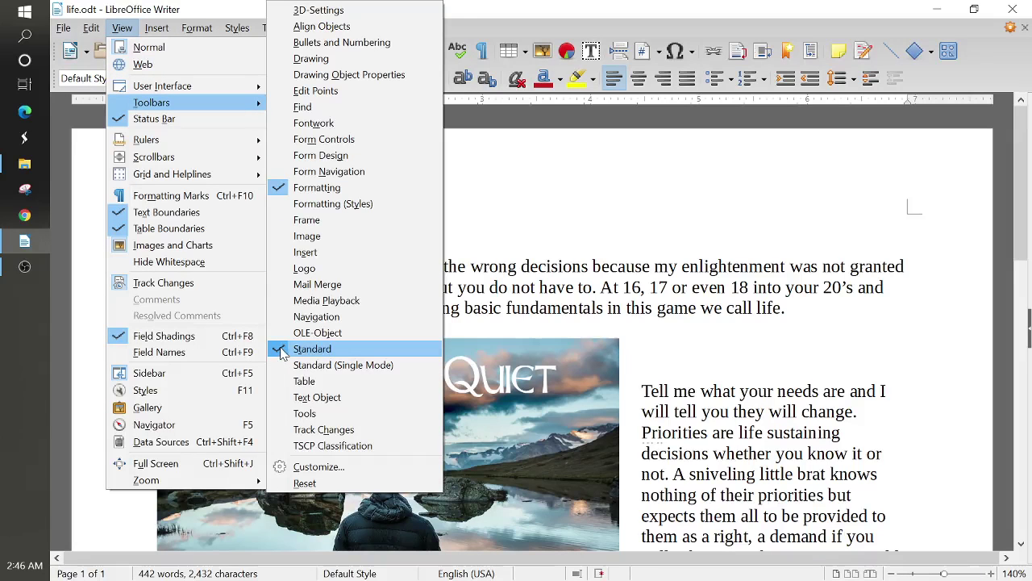
click(280, 349)
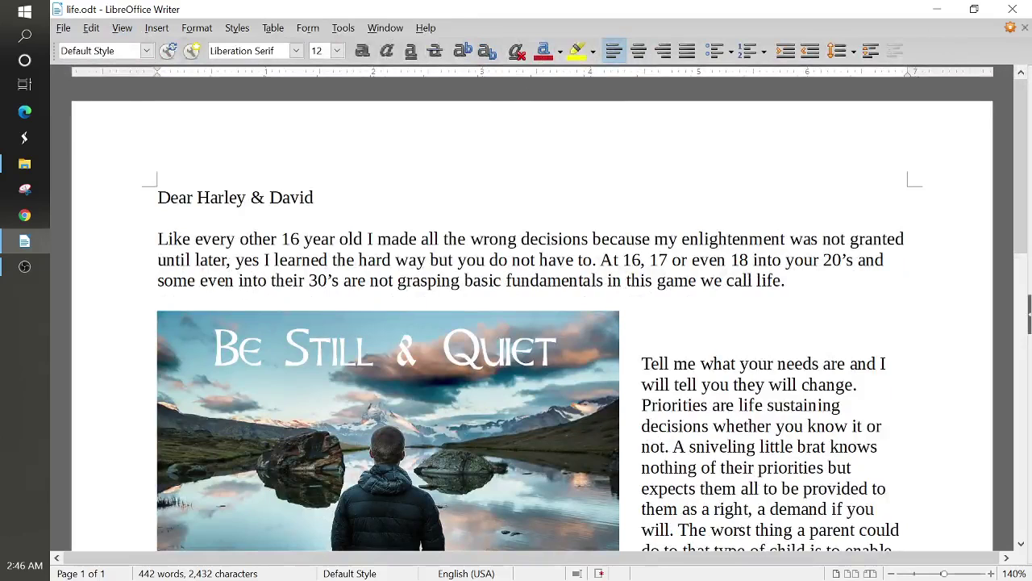
click(123, 31)
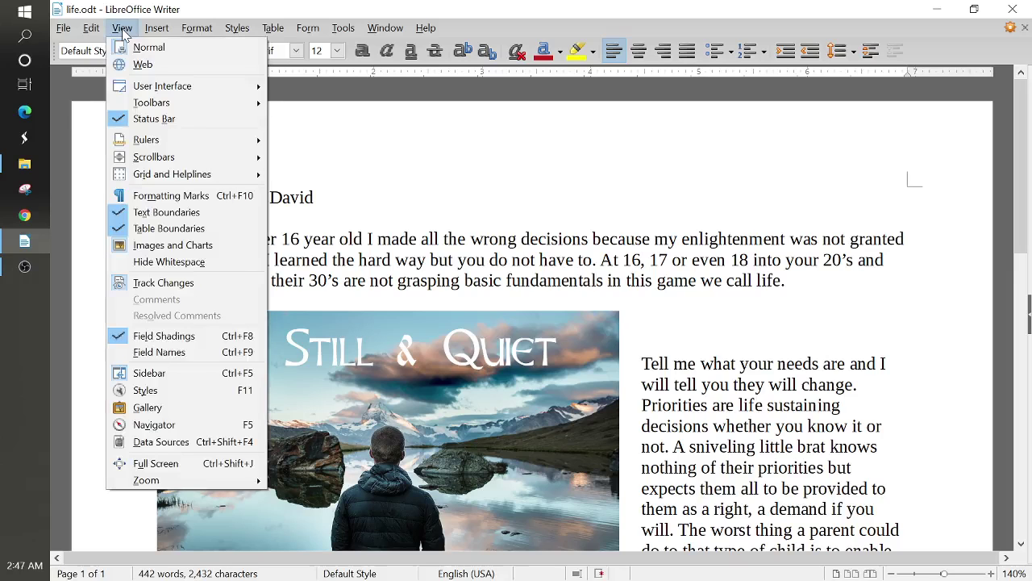
mouse_move(175, 101)
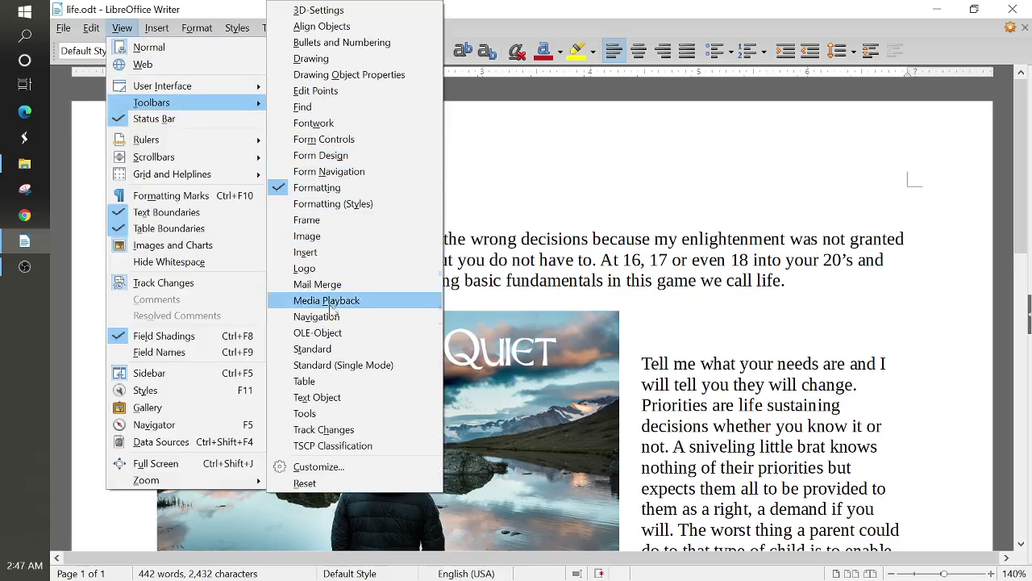
click(314, 351)
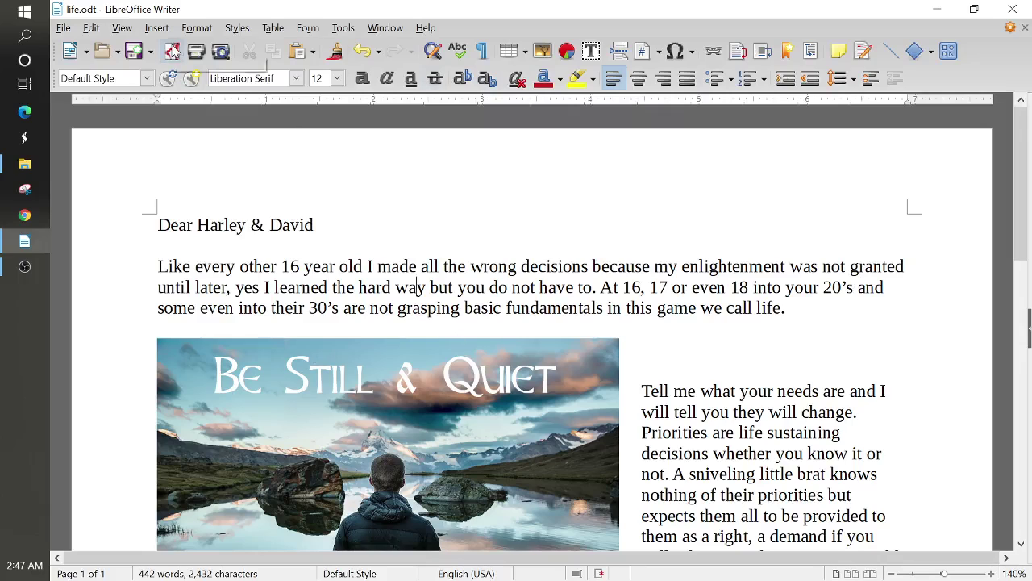
- Export the letter directly to PDF on the Desktop, renaming it from life to nam-file
click(171, 54)
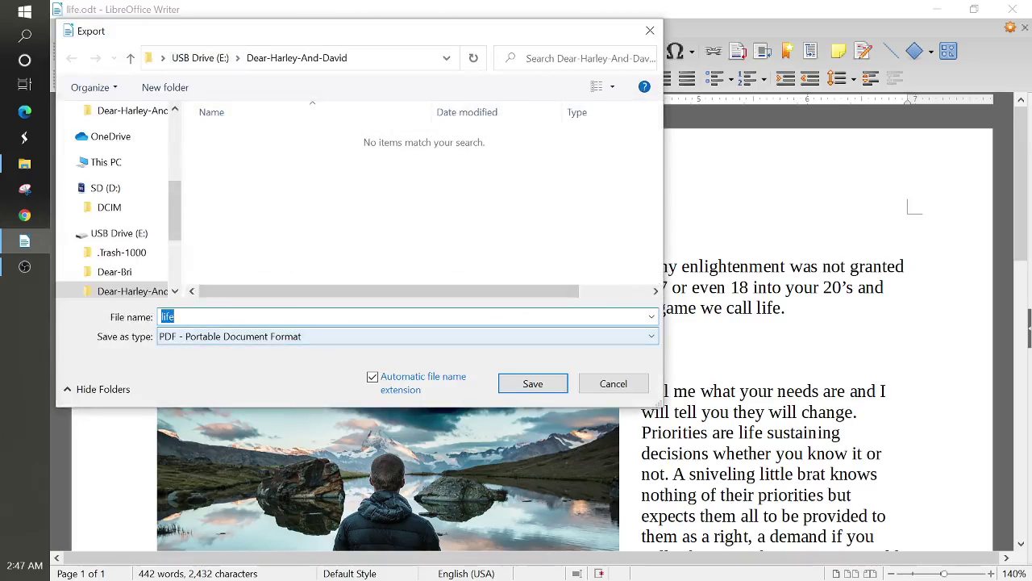
click(174, 317)
drag(174, 316, 160, 317)
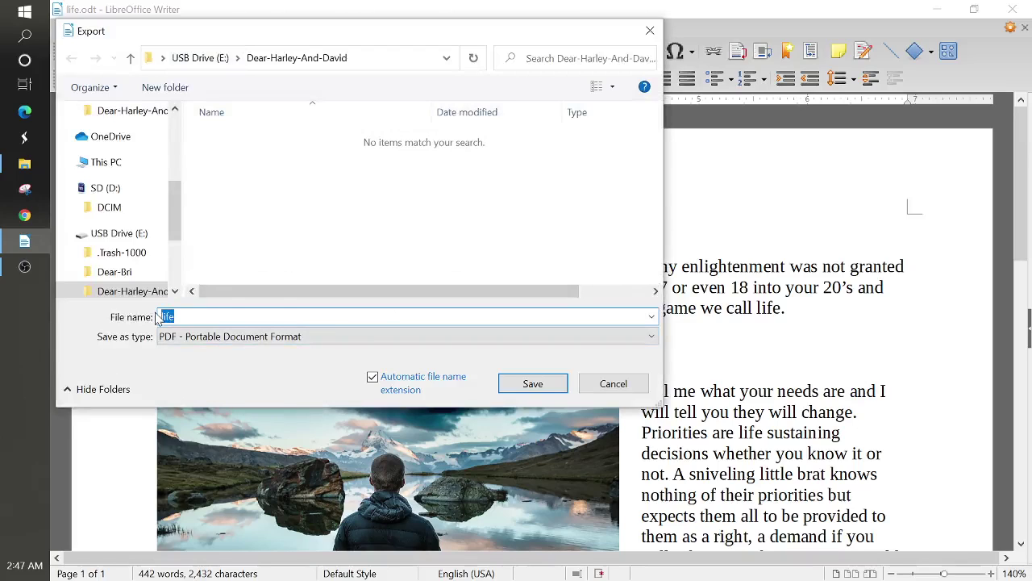
text(nam-)
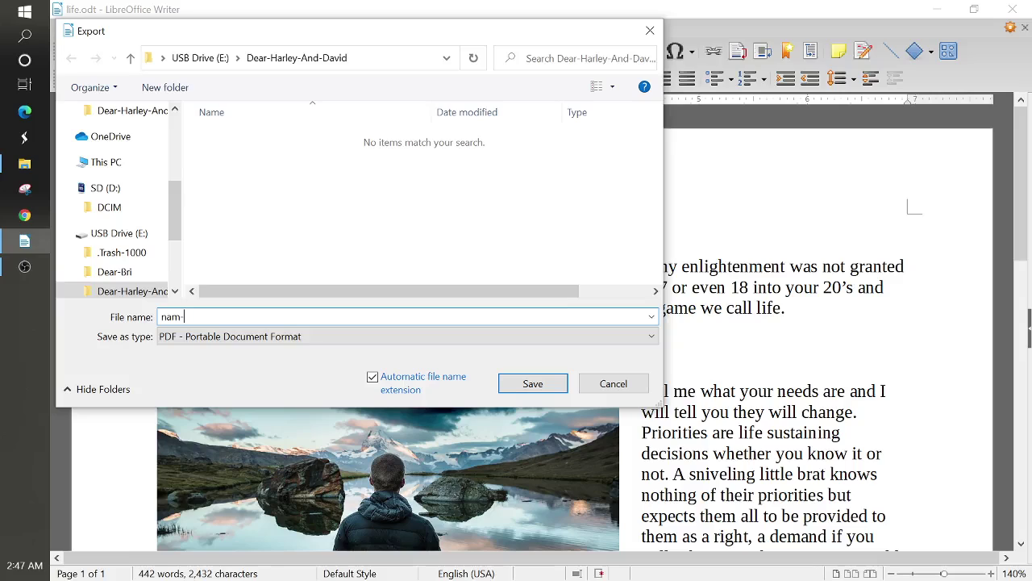
text(file)
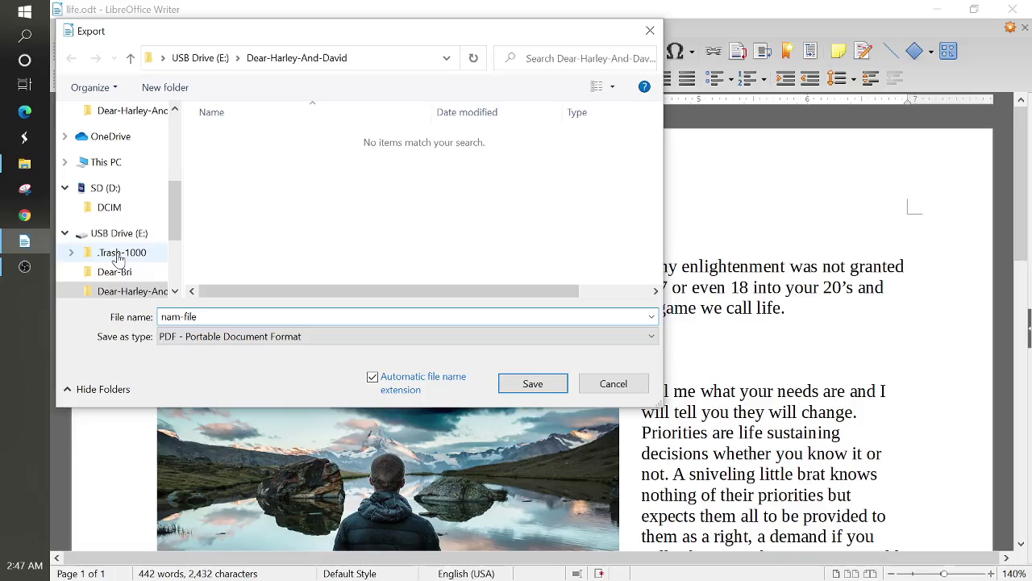
scroll(117, 256, up, 1)
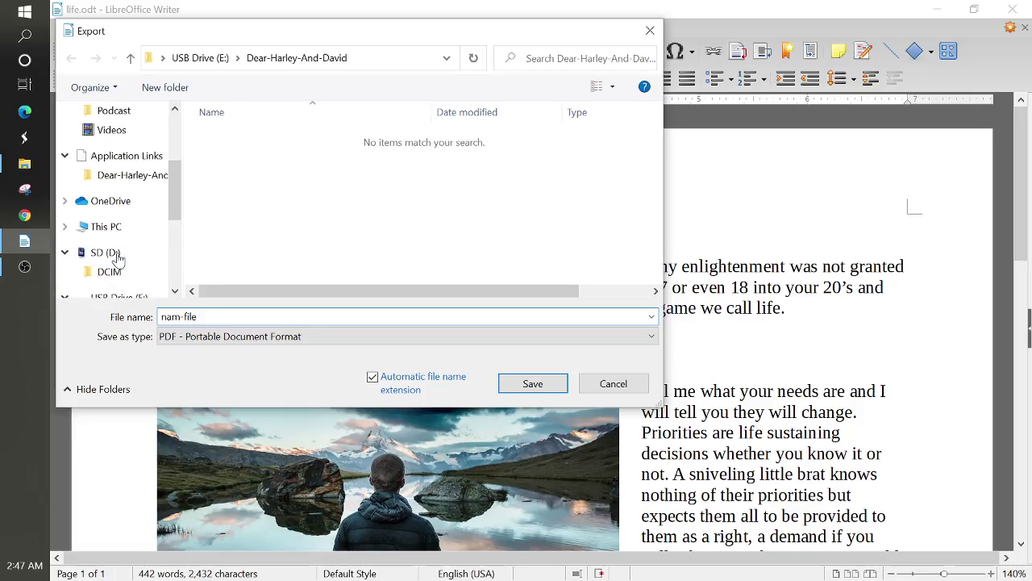
scroll(118, 256, up, 3)
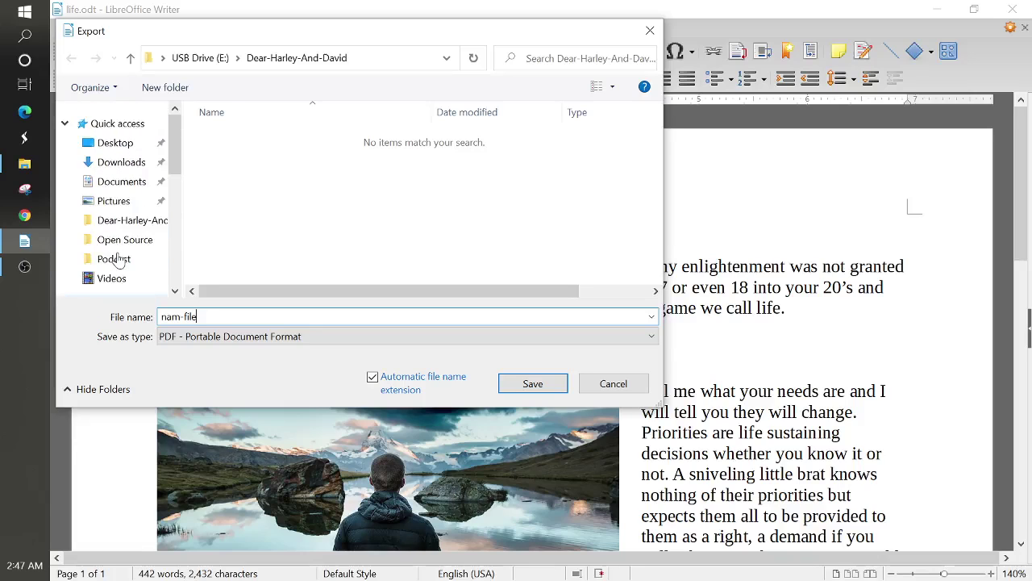
click(105, 143)
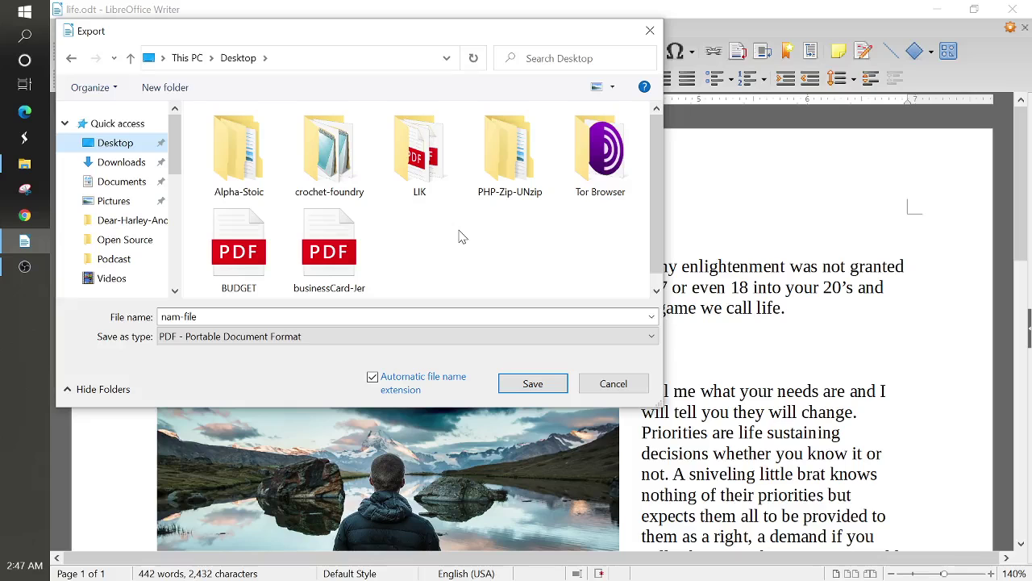
click(532, 385)
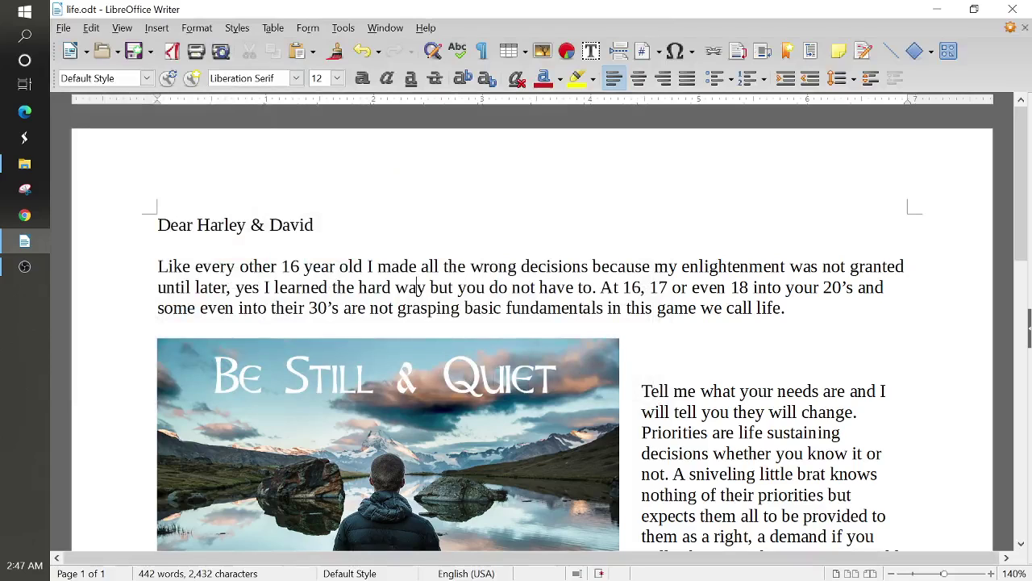
- Open the Export as PDF options and show the Security settings
click(65, 32)
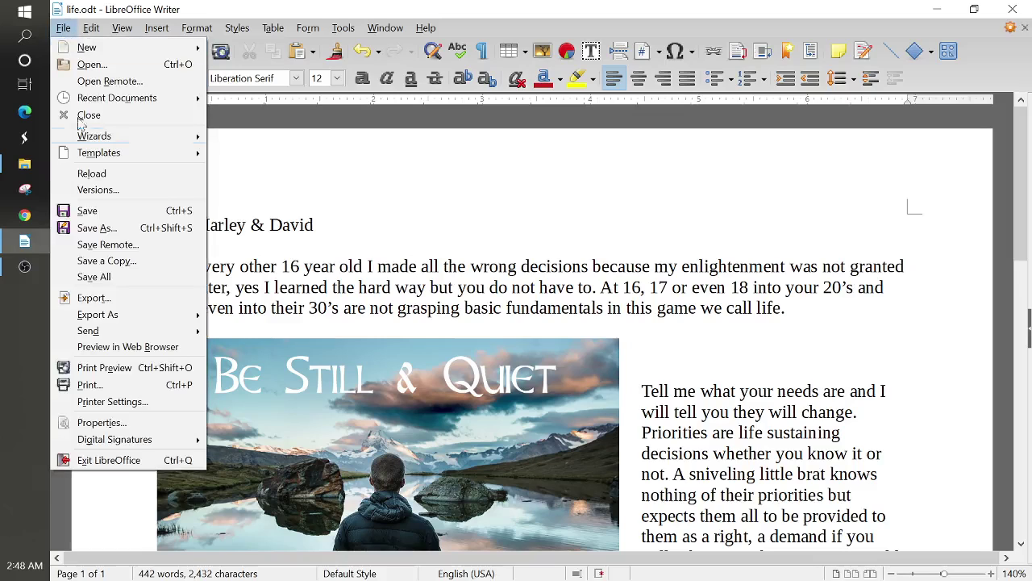
mouse_move(124, 319)
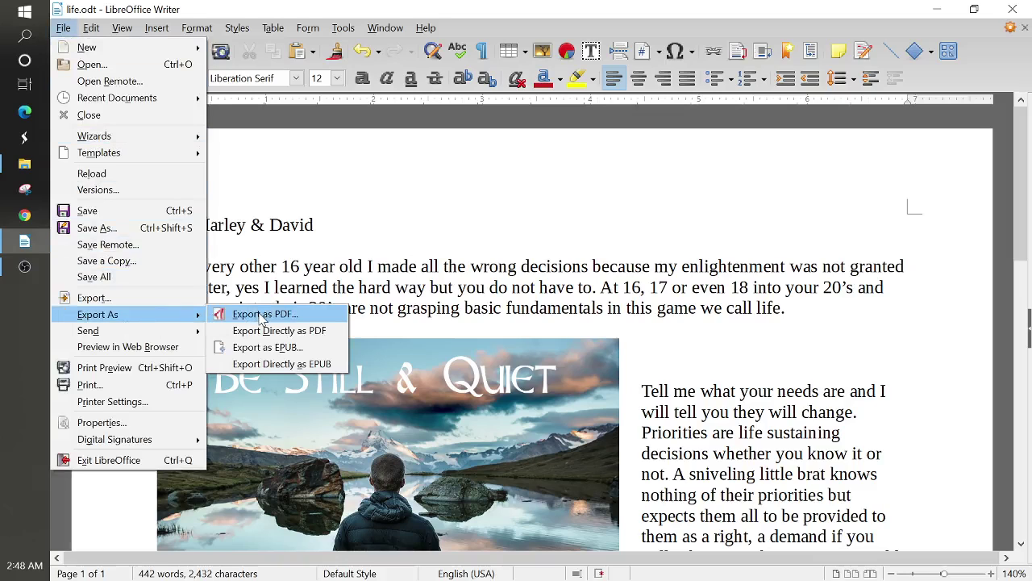
click(262, 314)
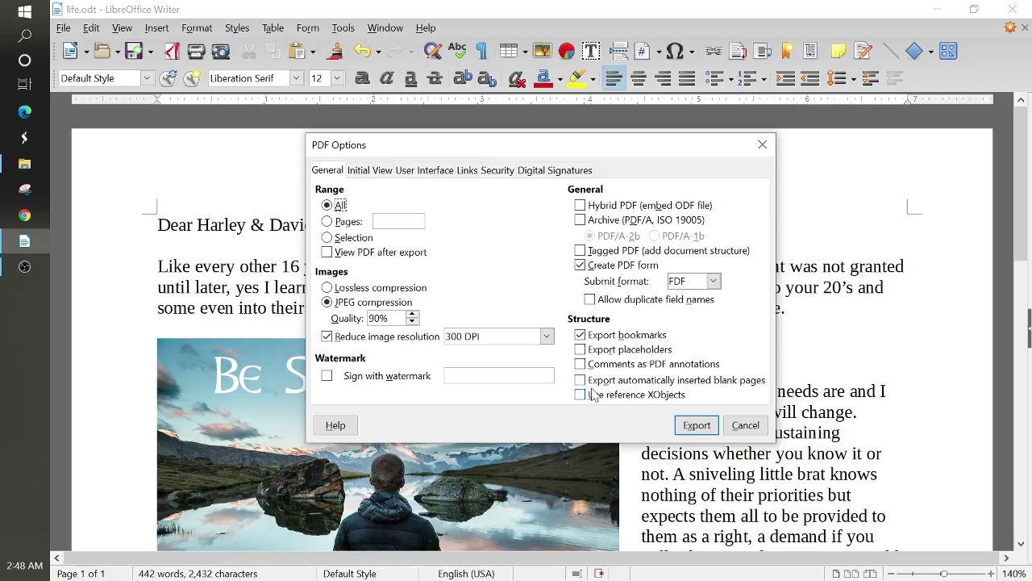
click(496, 173)
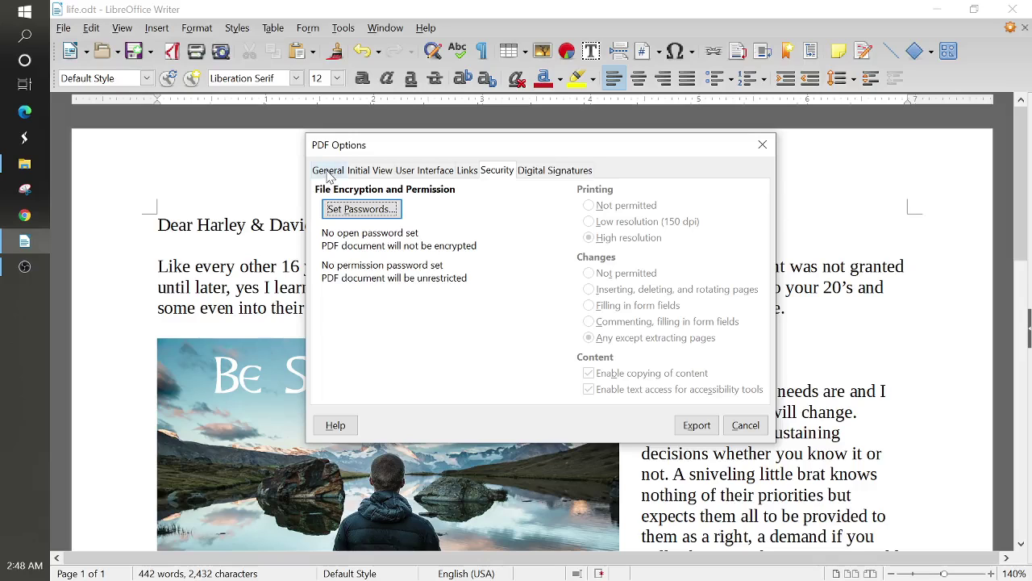
- Enter and confirm an open password and a permission password for the PDF
click(352, 211)
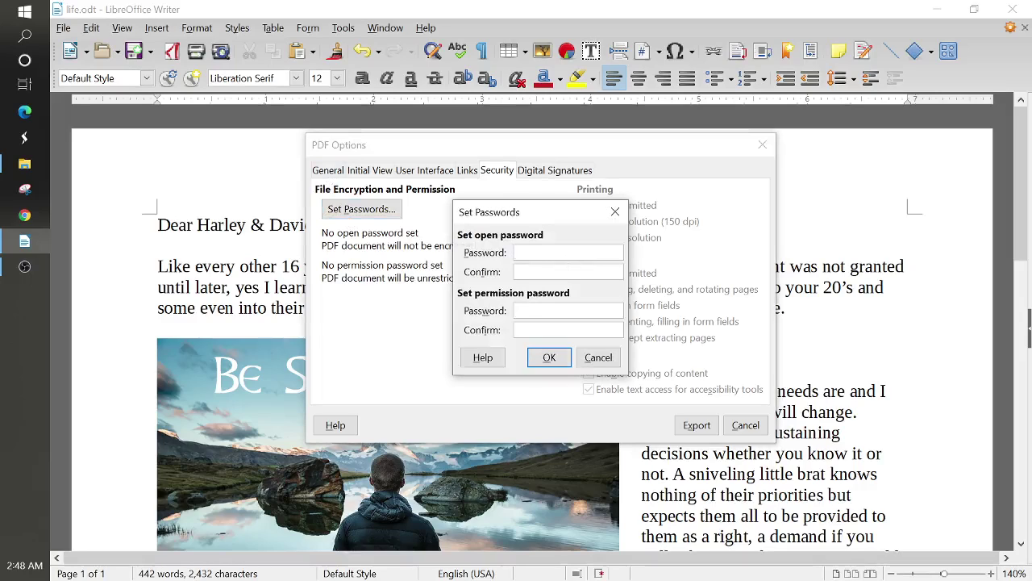
text(••••••••••••)
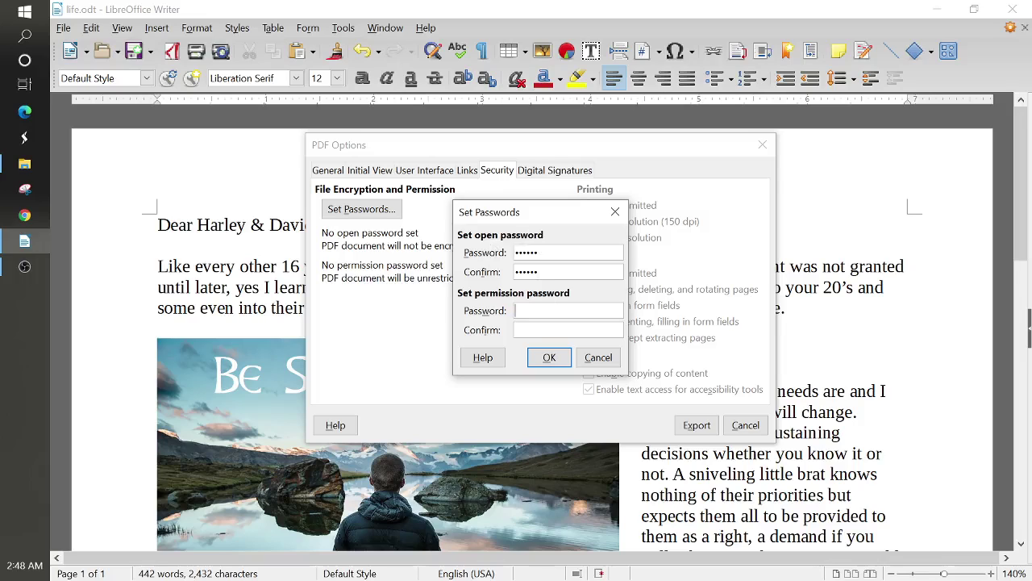
text(123456789123456789)
click(548, 357)
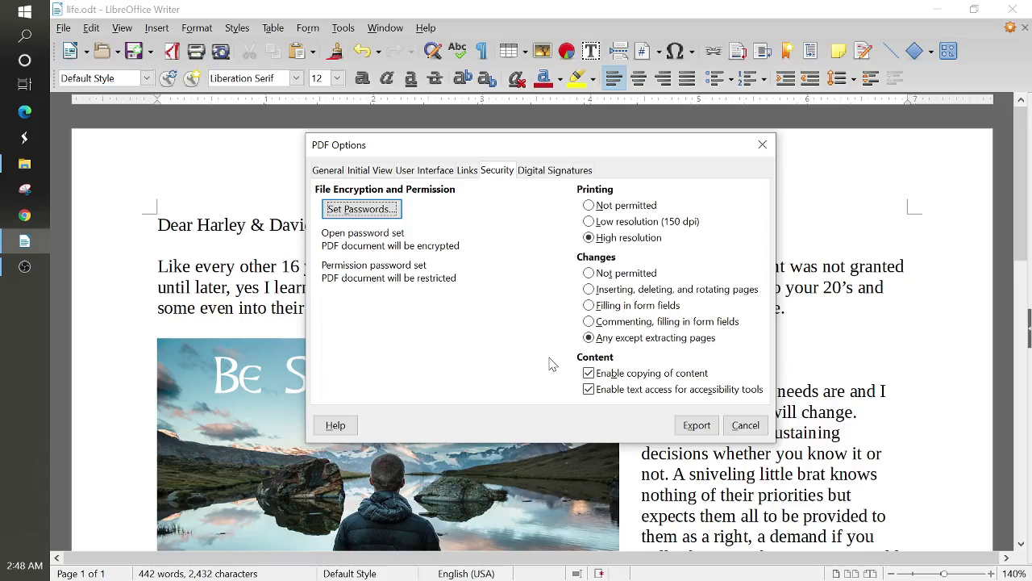
- Export the password-protected PDF to the Desktop as name-file
click(697, 428)
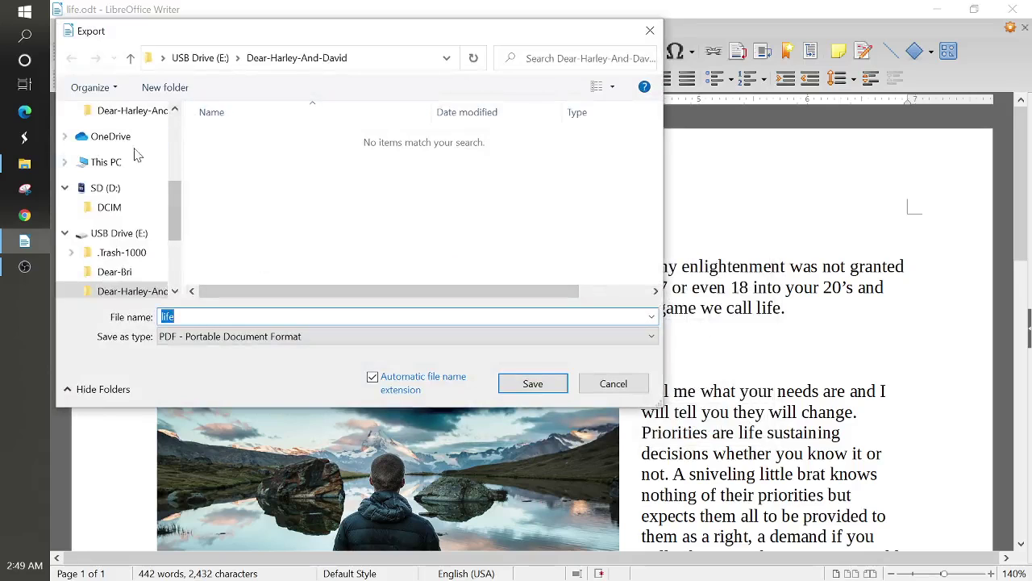
scroll(121, 162, up, 5)
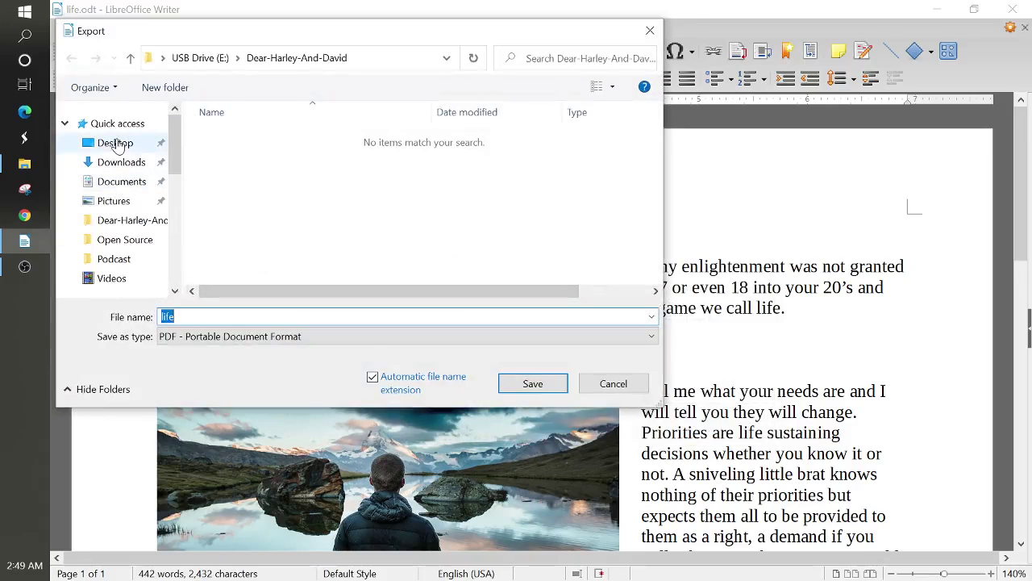
click(115, 143)
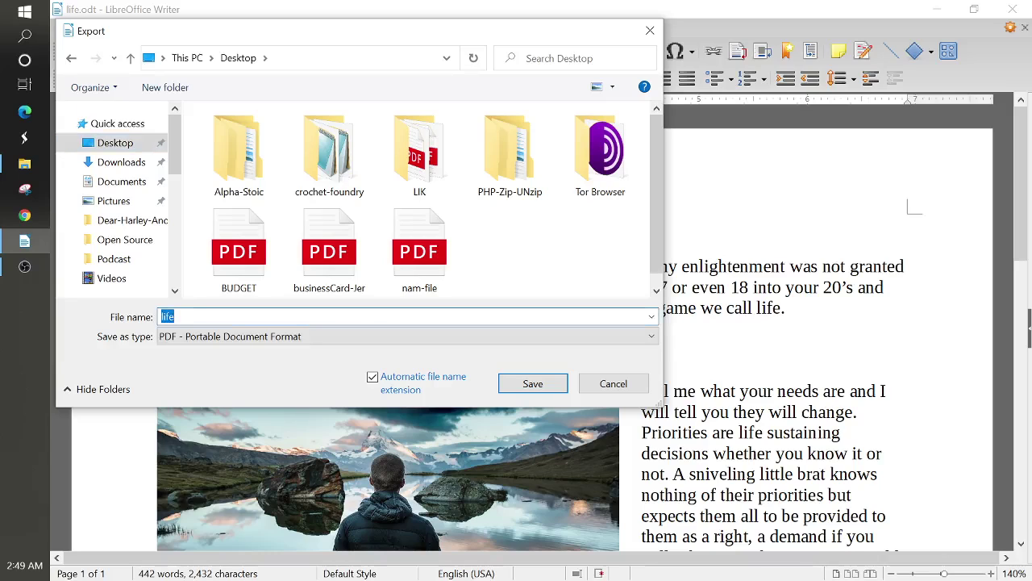
text(name-file)
click(548, 384)
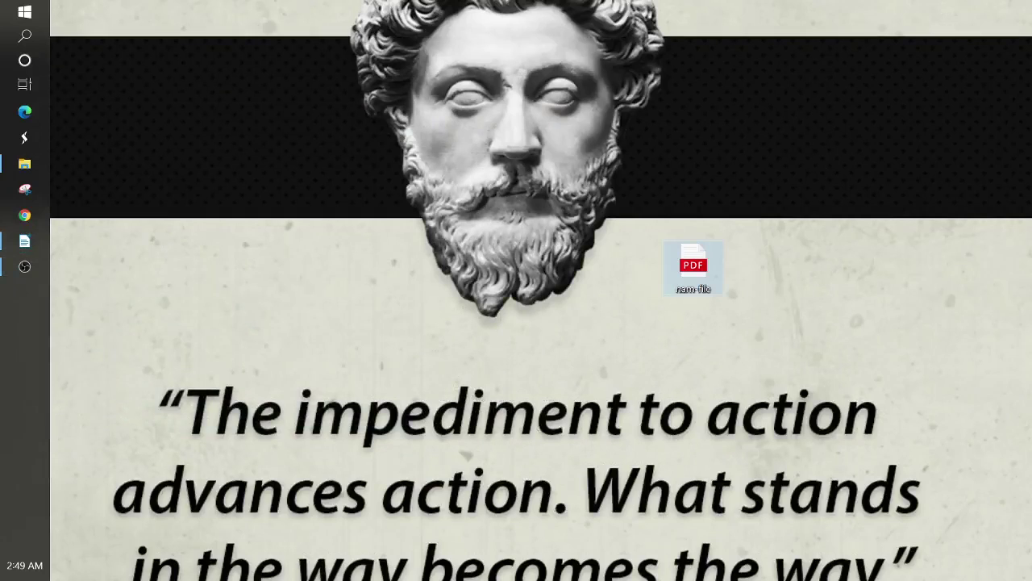
- Move the name-file PDF icon beside the nam-file icon on the desktop
drag(806, 367, 774, 268)
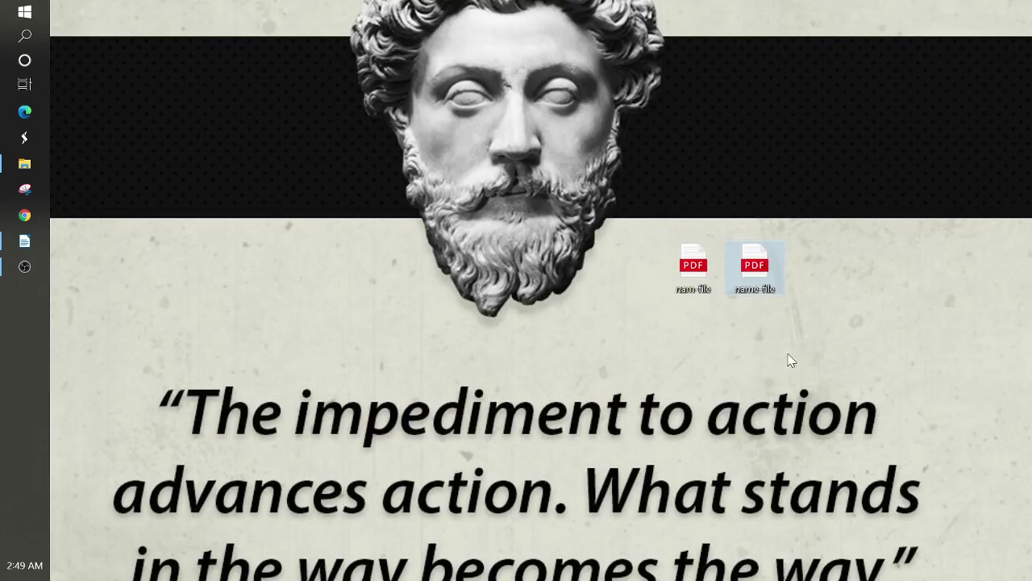
- Open nam-file.pdf in Edge and scroll through the letter and its image
double_click(694, 266)
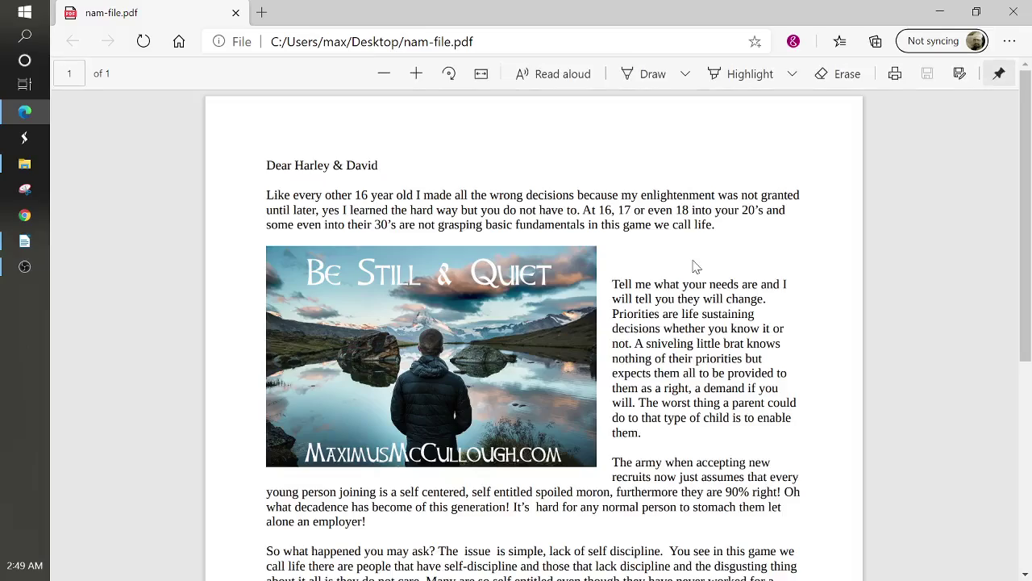
scroll(534, 339, down, 5)
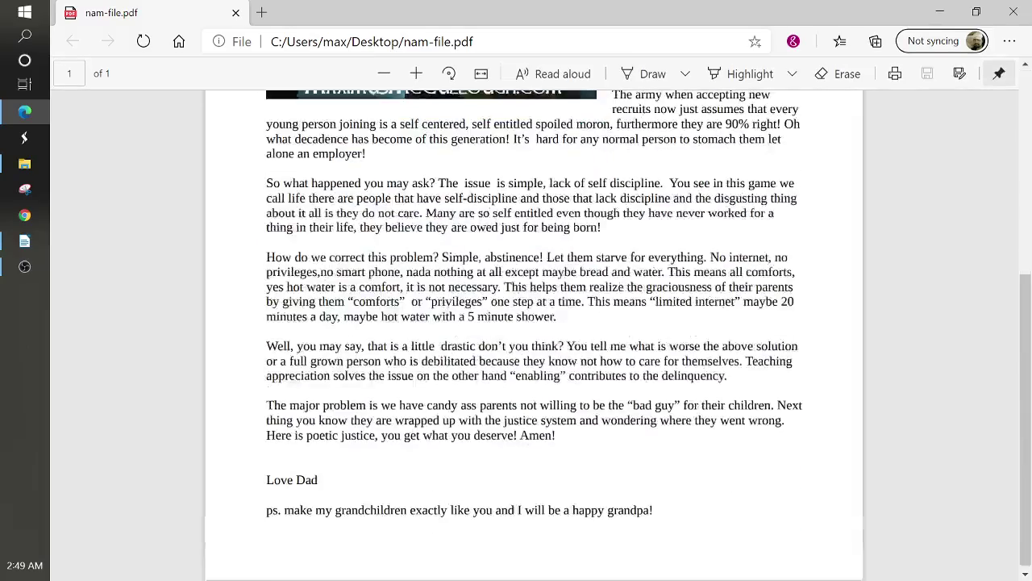
scroll(533, 339, up, 5)
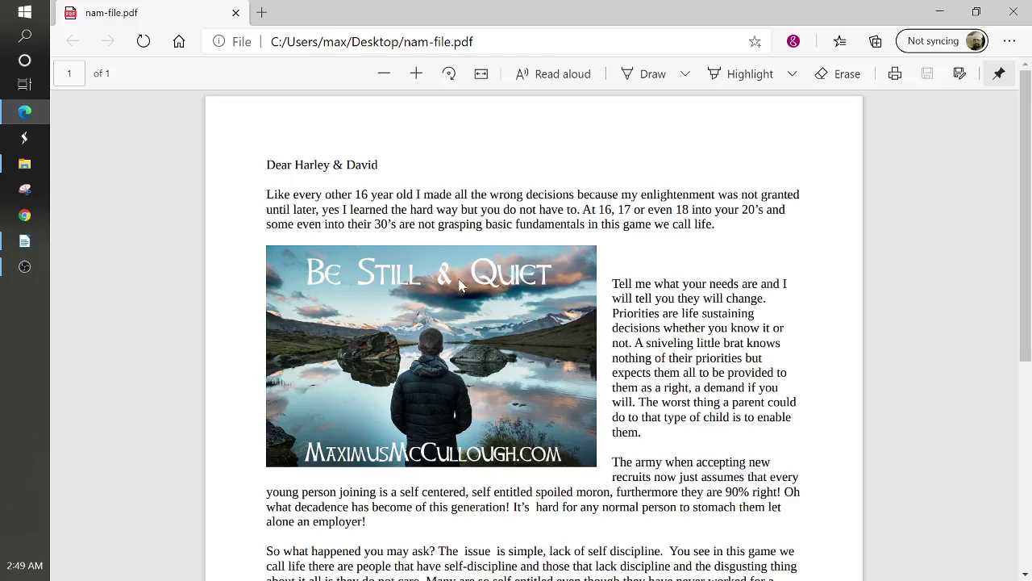
scroll(534, 322, down, 5)
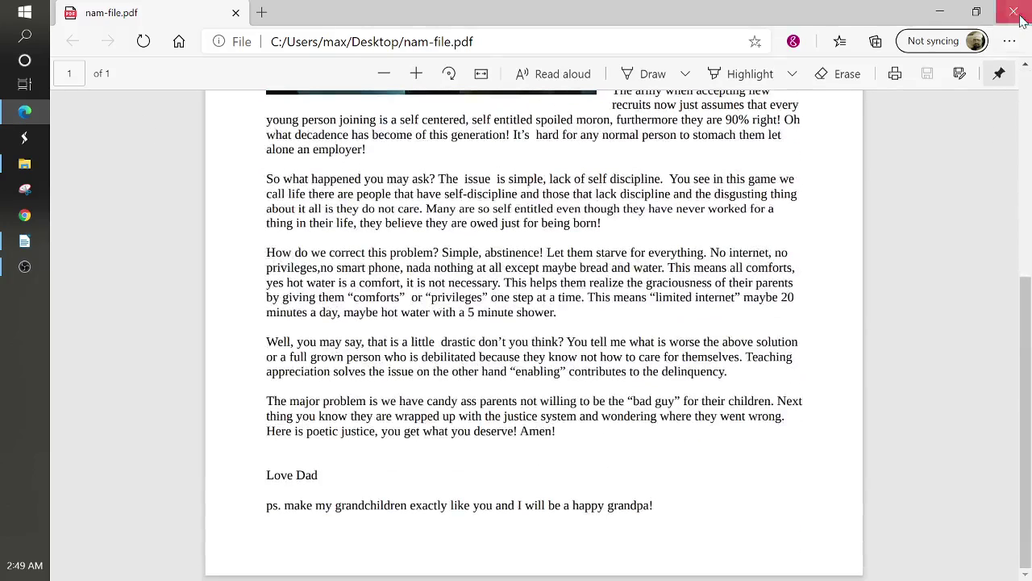
- Close Edge, keep Microsoft Edge as nam-file's PDF app, then select name-file
click(1018, 15)
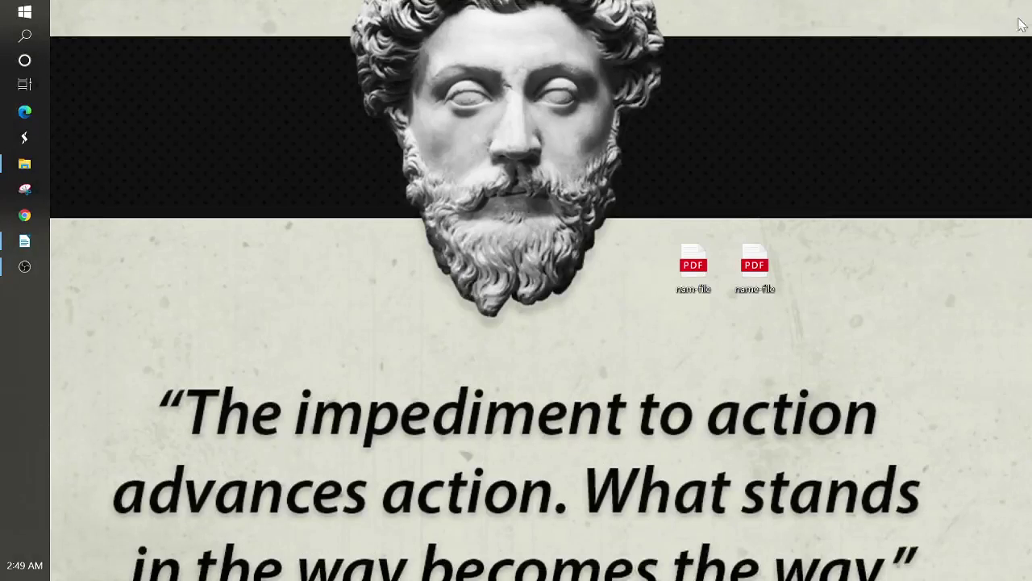
right_click(695, 267)
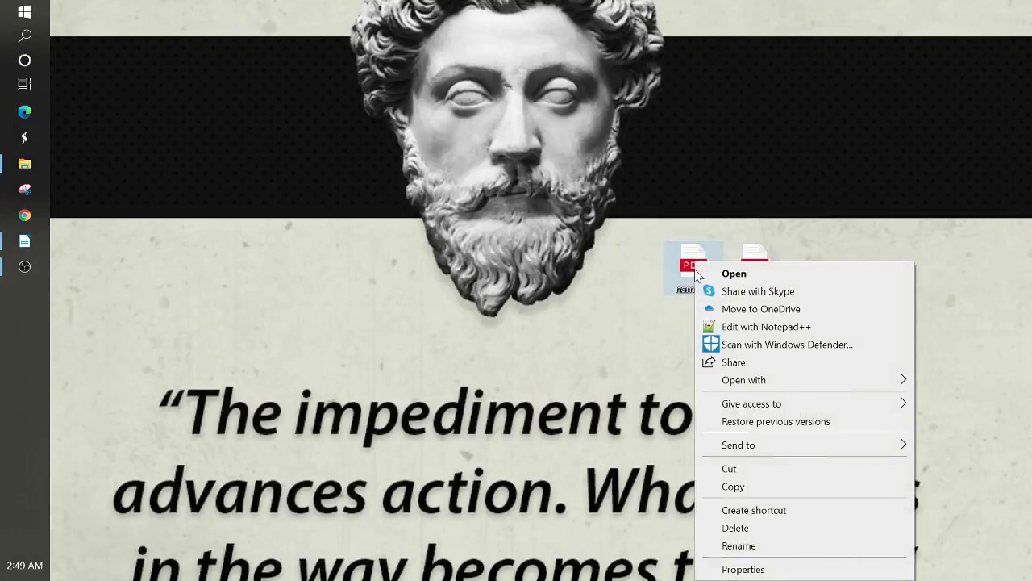
click(740, 570)
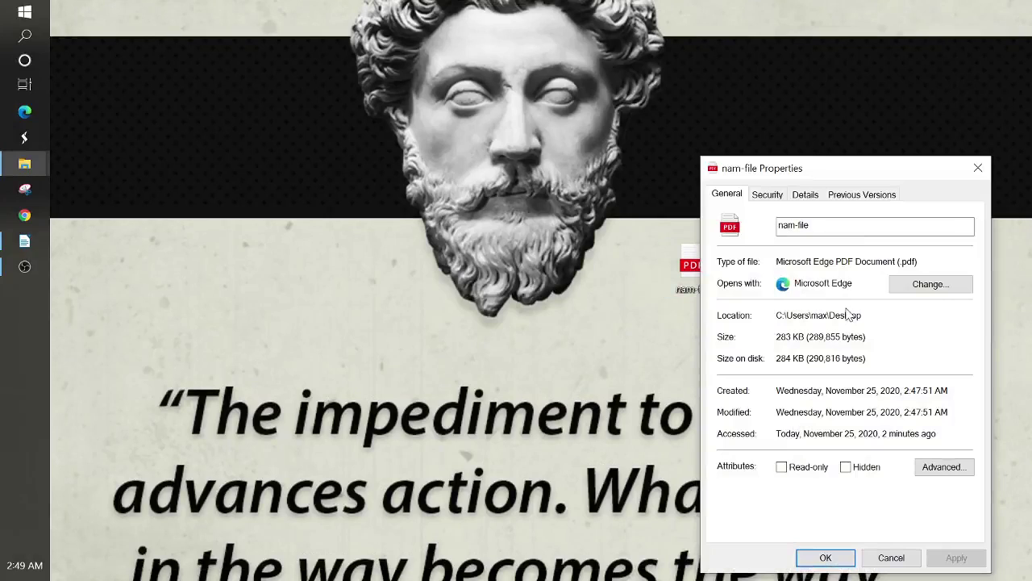
click(930, 286)
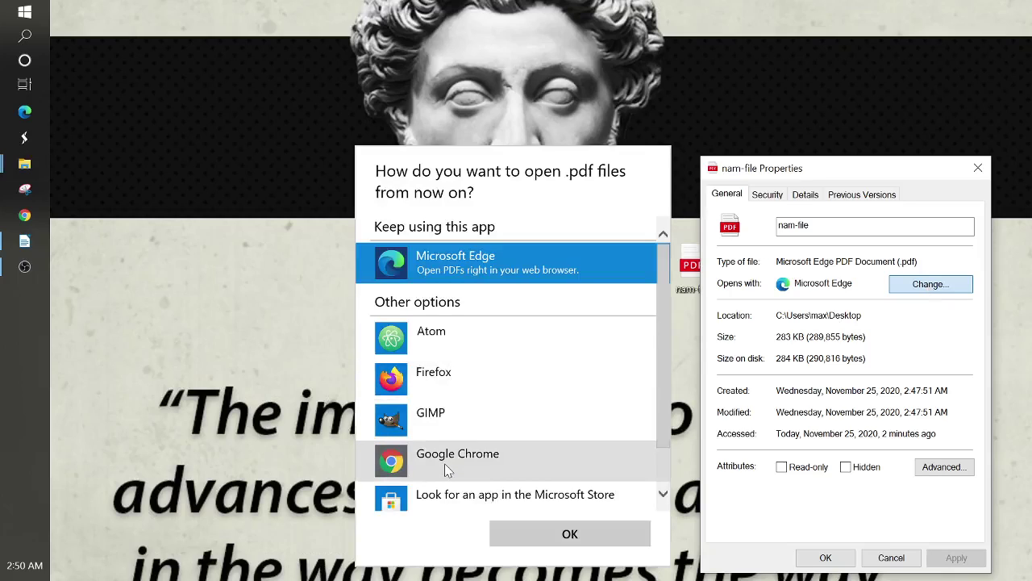
scroll(444, 462, down, 2)
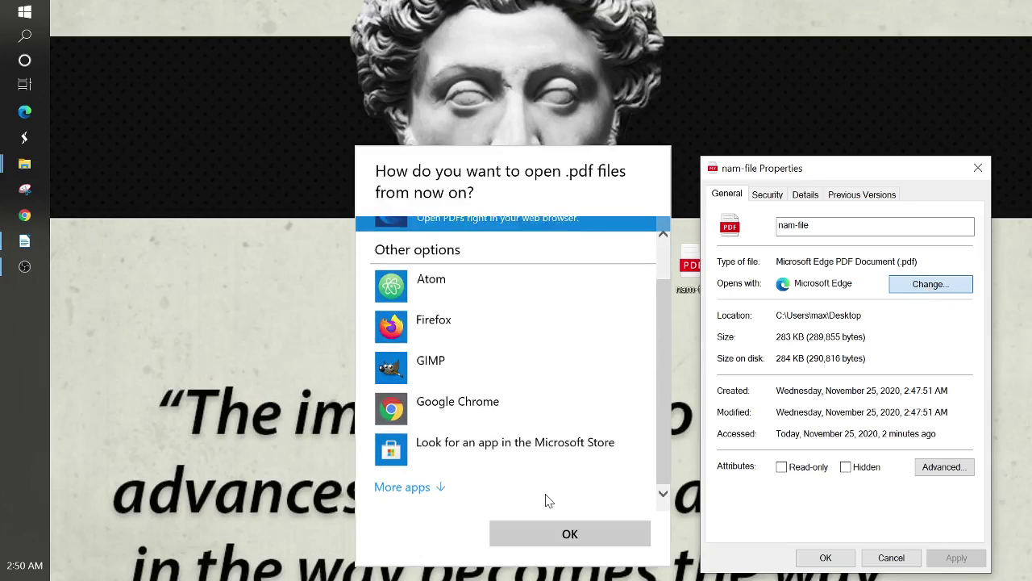
scroll(641, 507, up, 2)
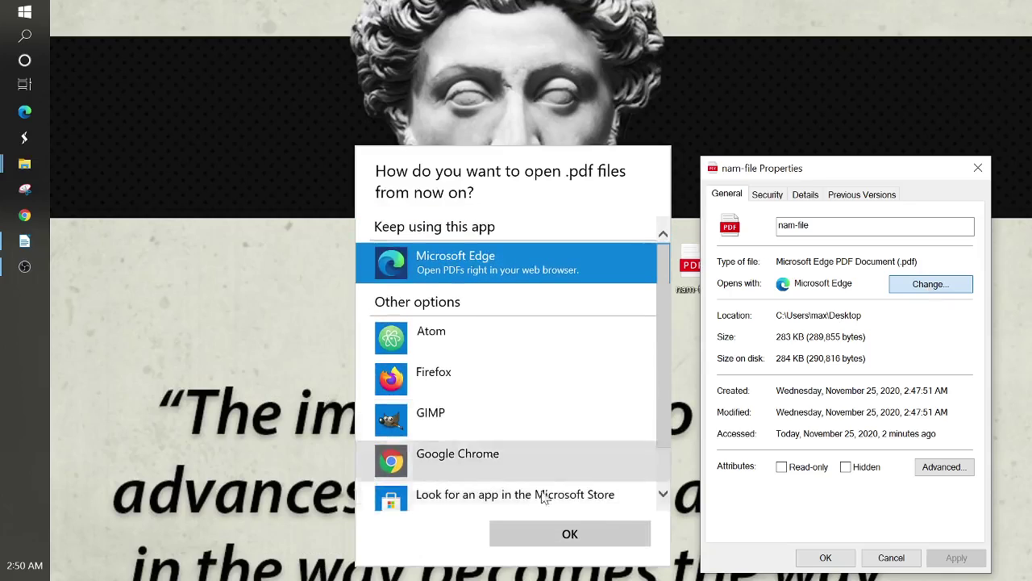
click(549, 536)
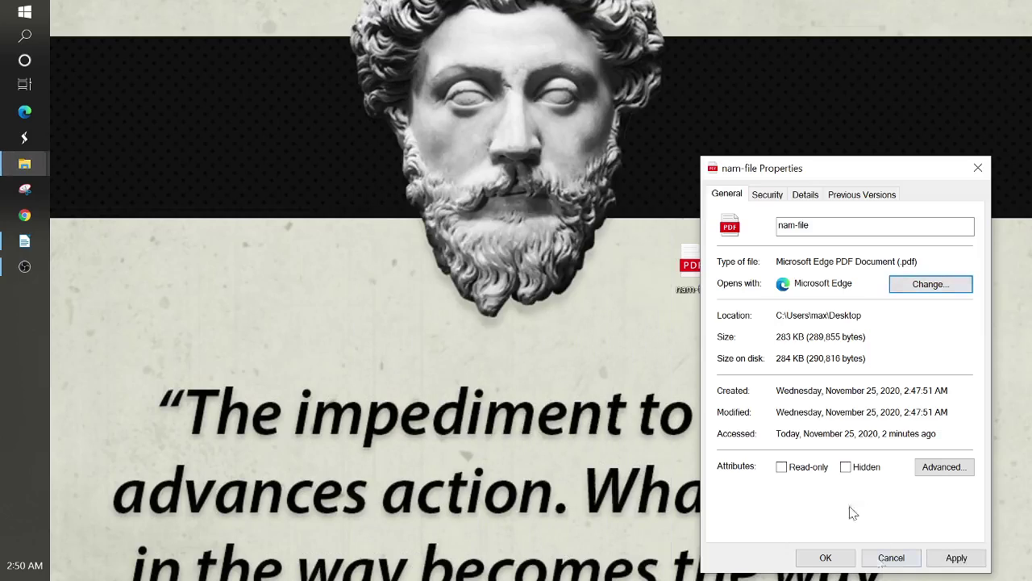
click(889, 558)
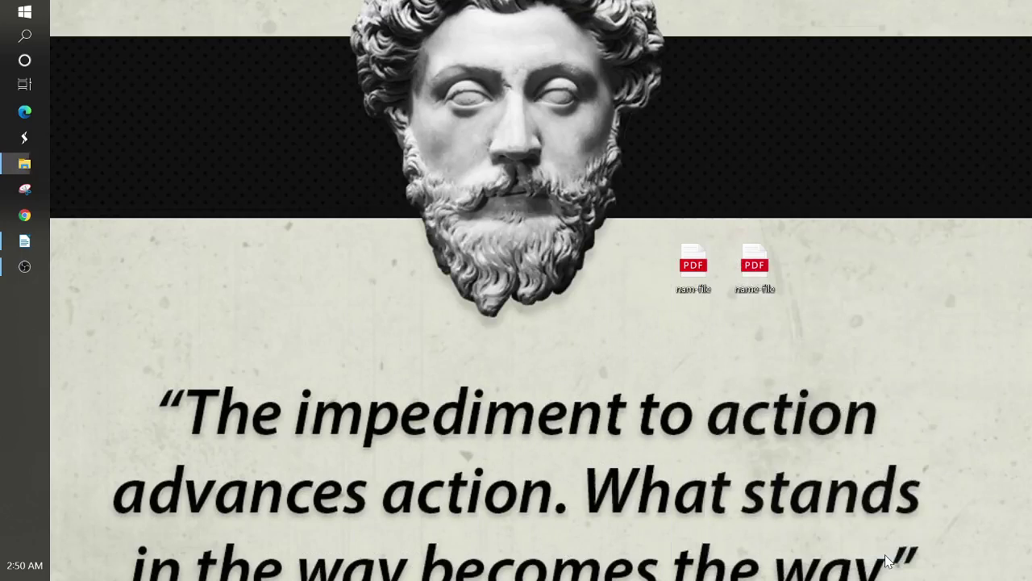
click(758, 264)
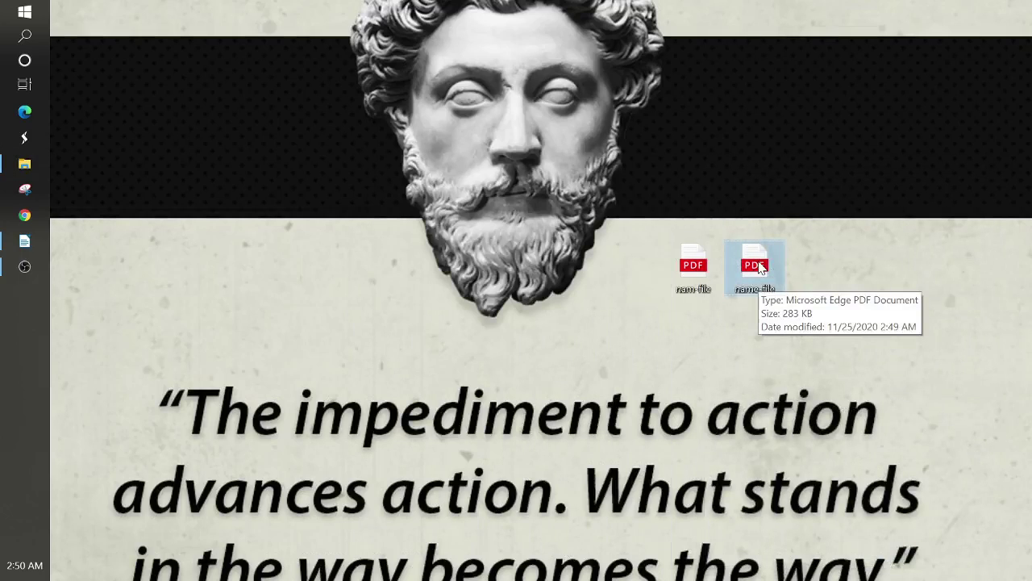
- Open name-file.pdf in Edge and re-enter its password after a rejection, toggling visibility to check
double_click(758, 265)
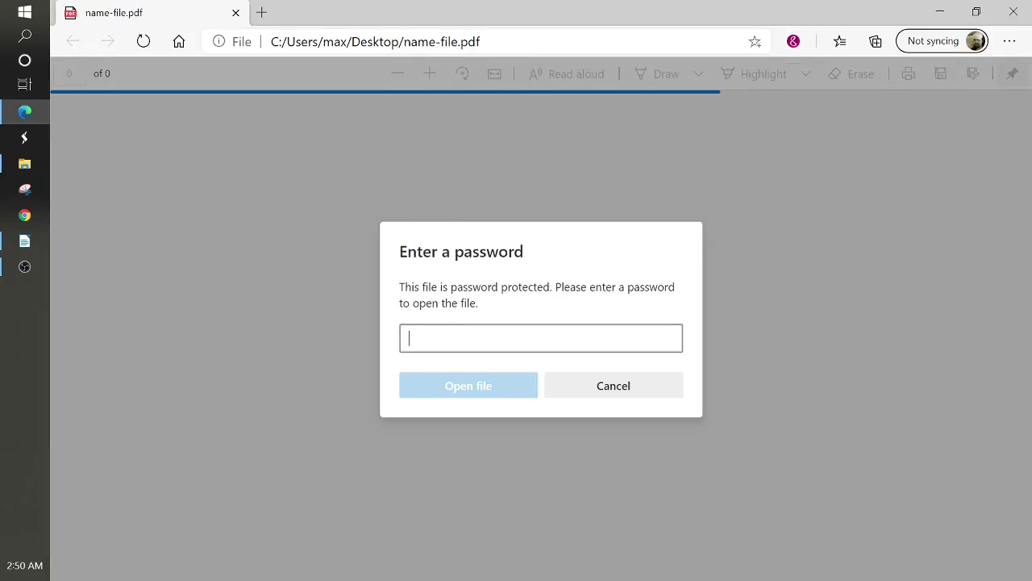
text(•••••)
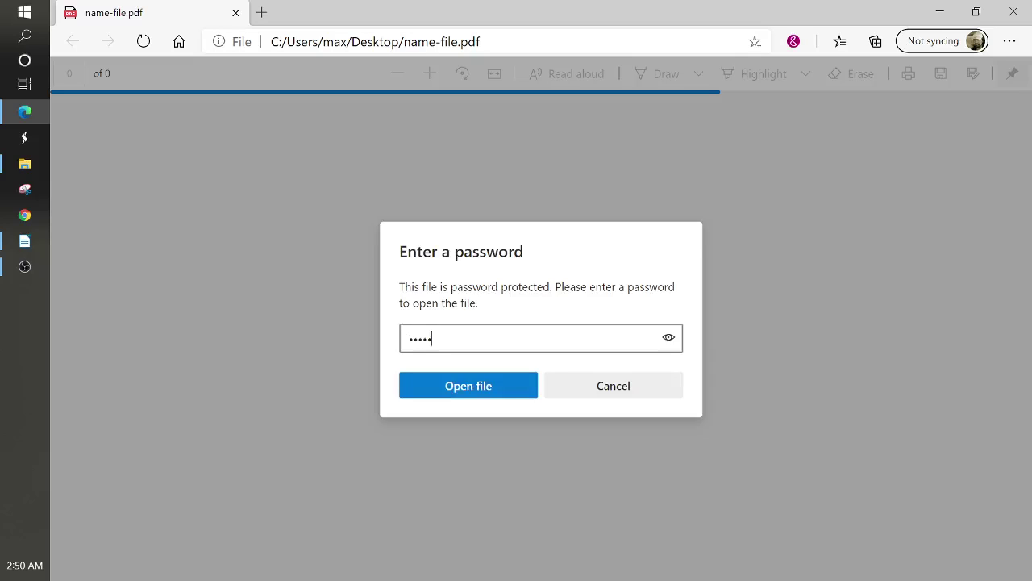
text(•)
key(Return)
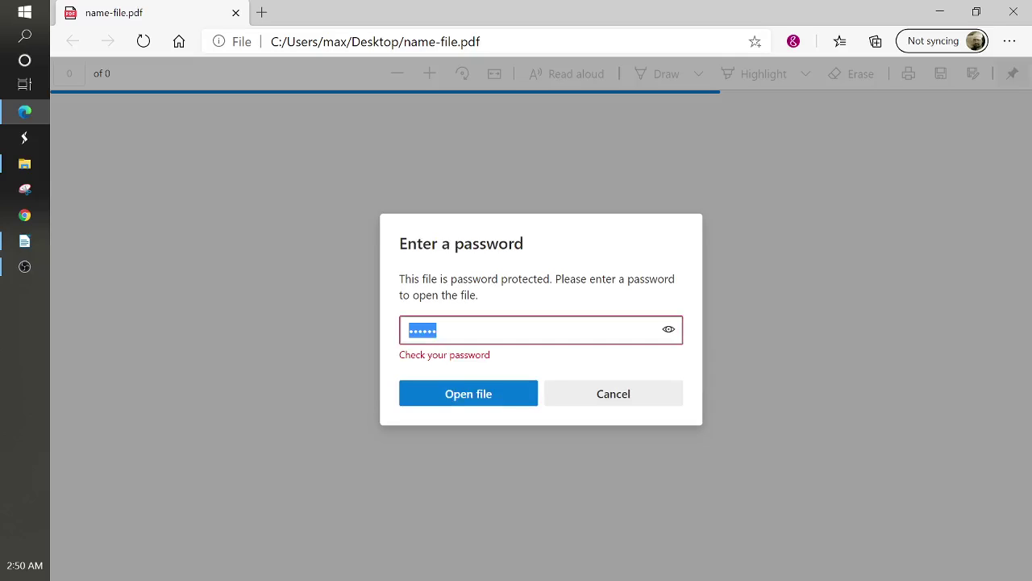
text(••••)
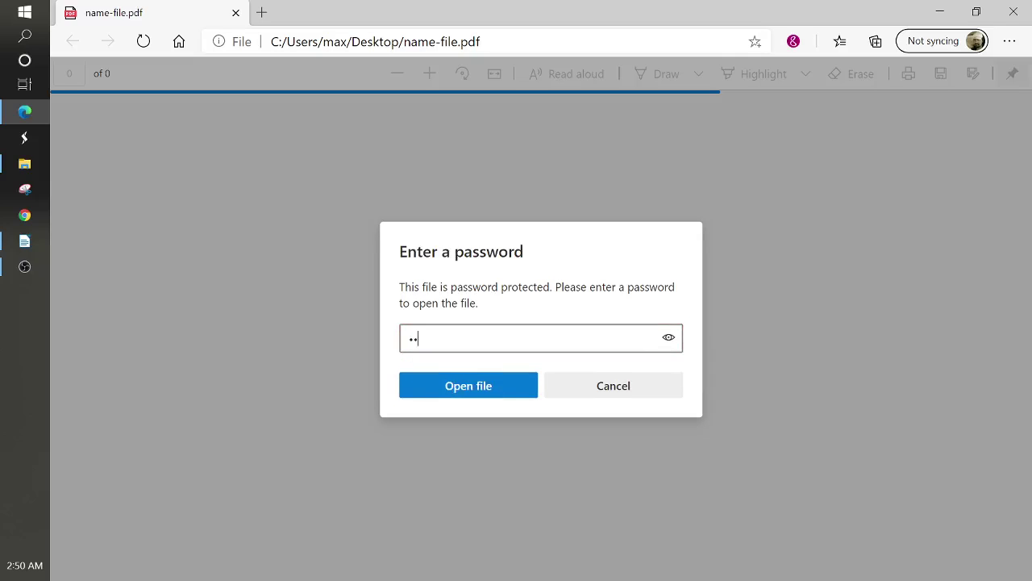
text(••)
click(669, 339)
click(670, 339)
click(669, 339)
click(669, 339)
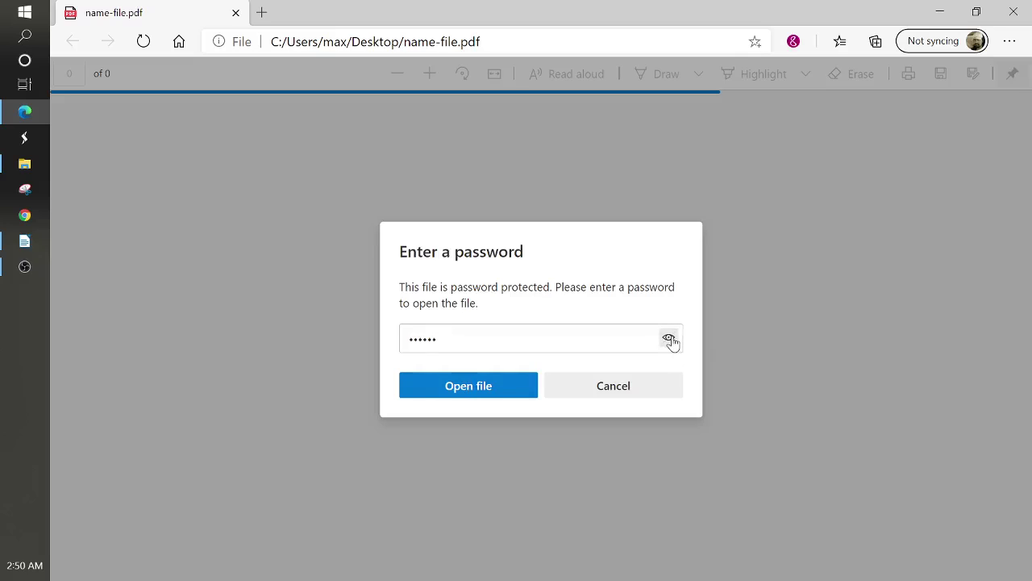
- Unlock name-file.pdf, scroll through it, and close Edge
click(489, 392)
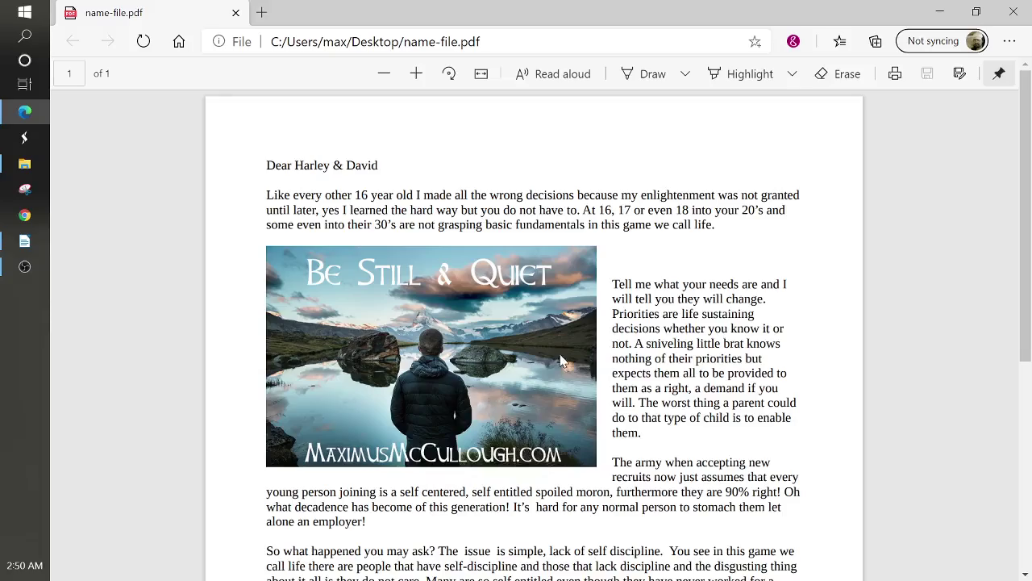
scroll(563, 360, down, 5)
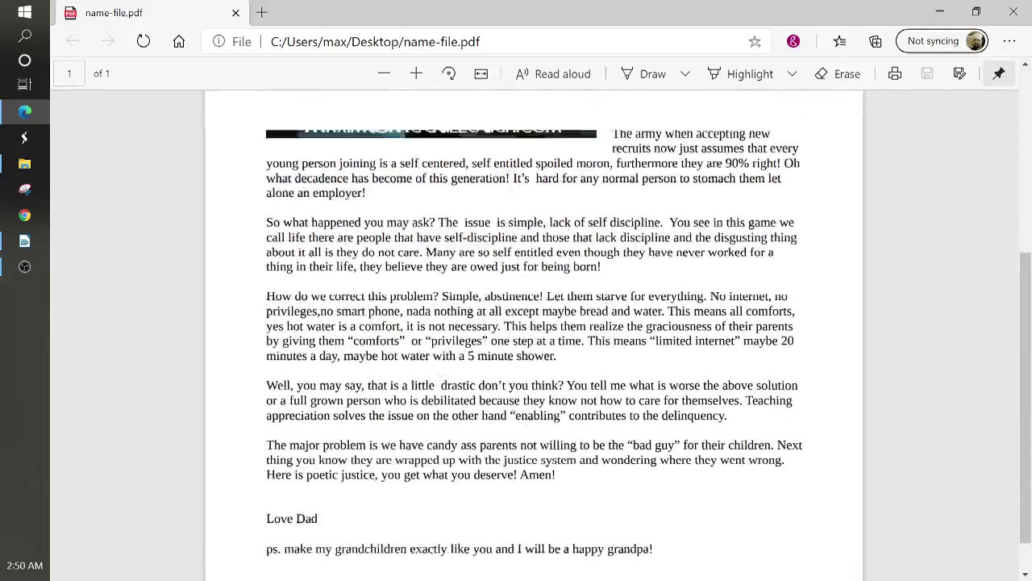
scroll(563, 361, up, 5)
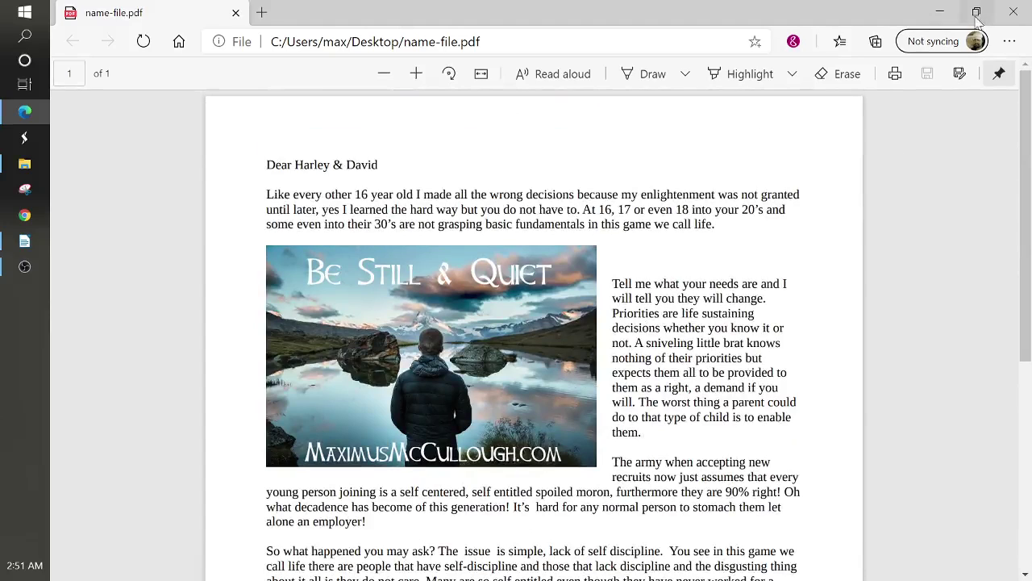
click(1014, 12)
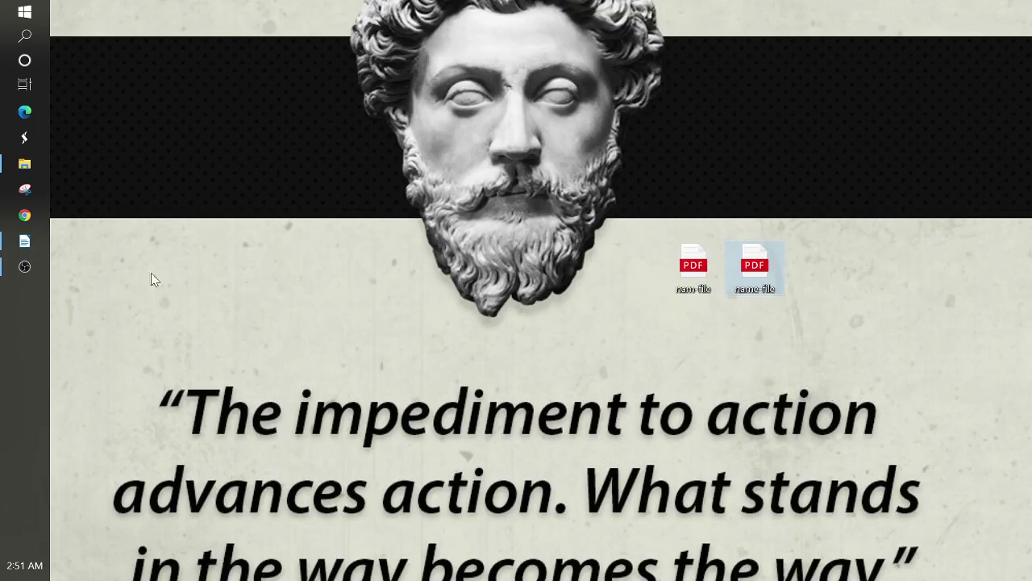
- Return to the life.odt letter in Writer and scroll through it to review the page
click(25, 242)
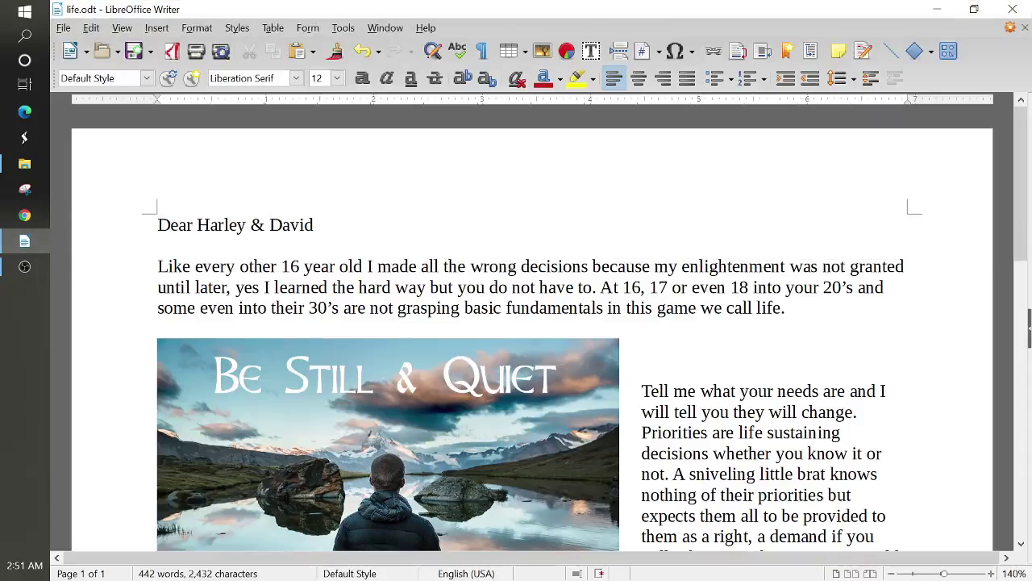
scroll(532, 322, down, 4)
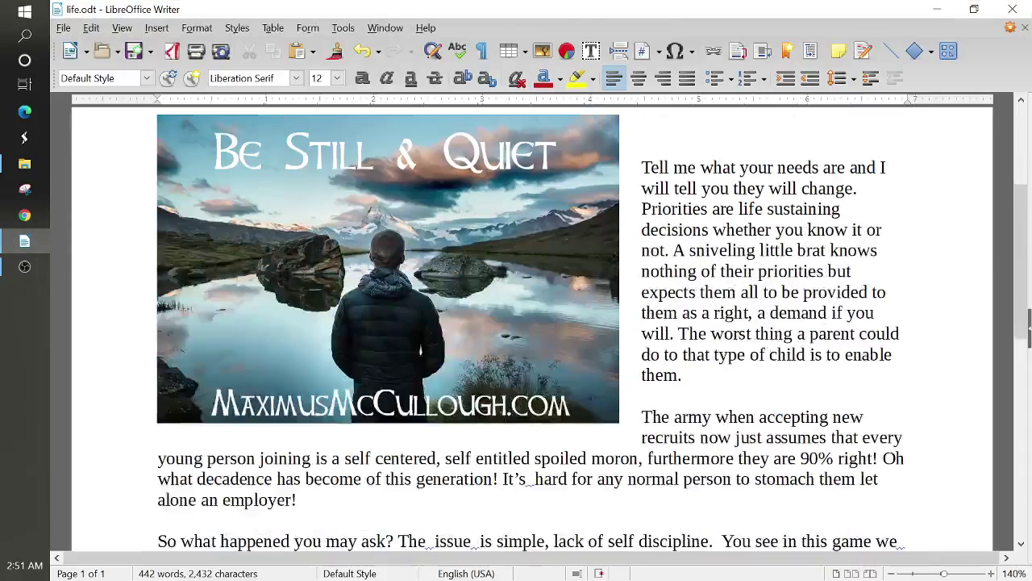
scroll(533, 323, up, 4)
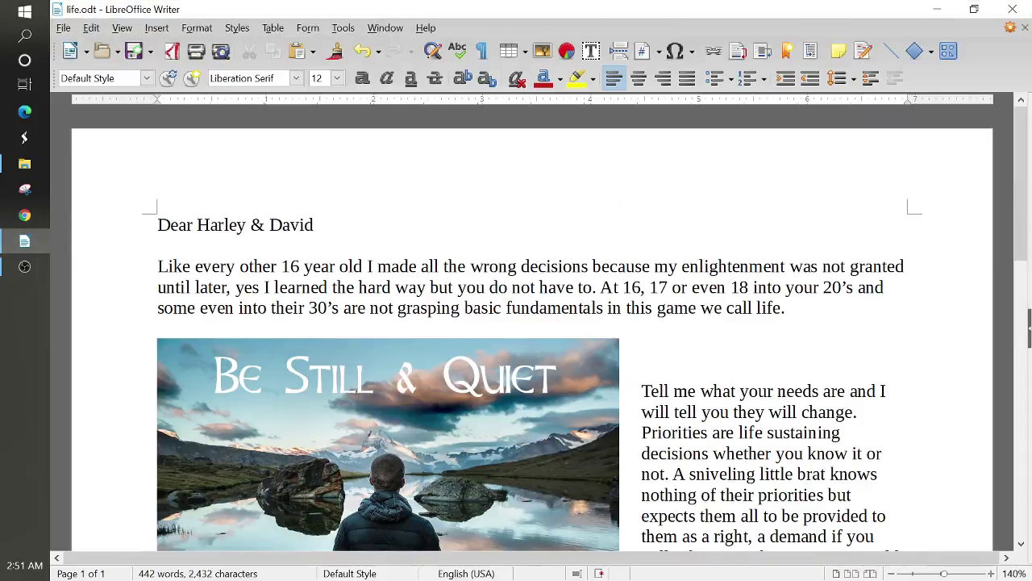